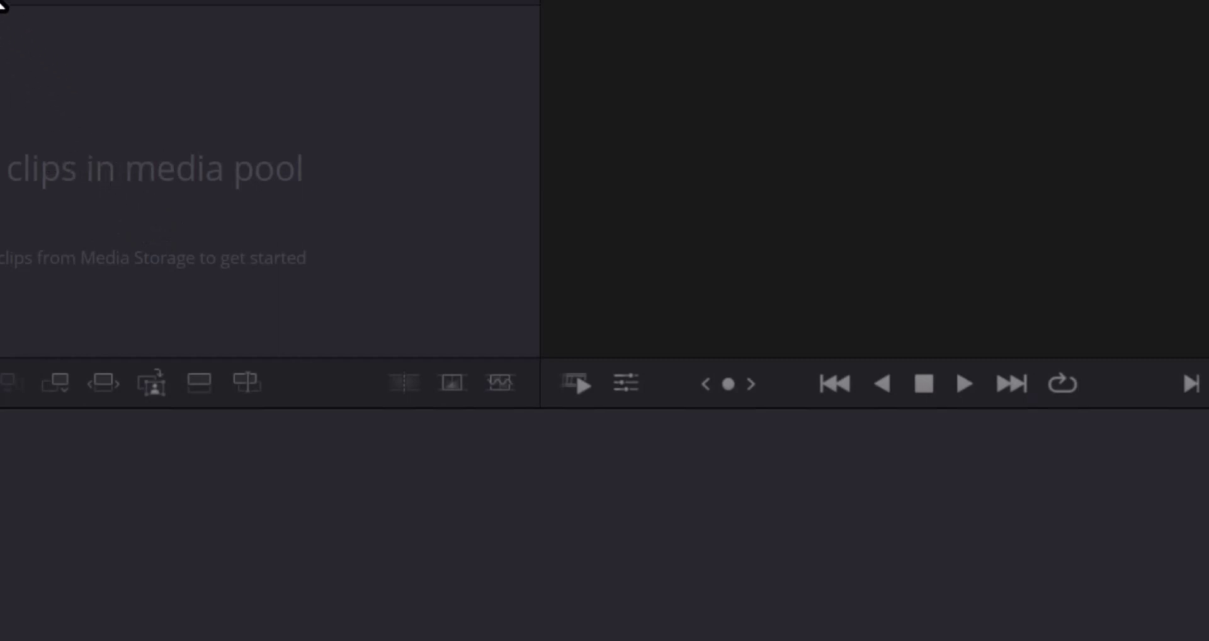
- Import seven pexels photos (five portraits, the squirrel and the elephant) via File > Import > Media
click(100, 26)
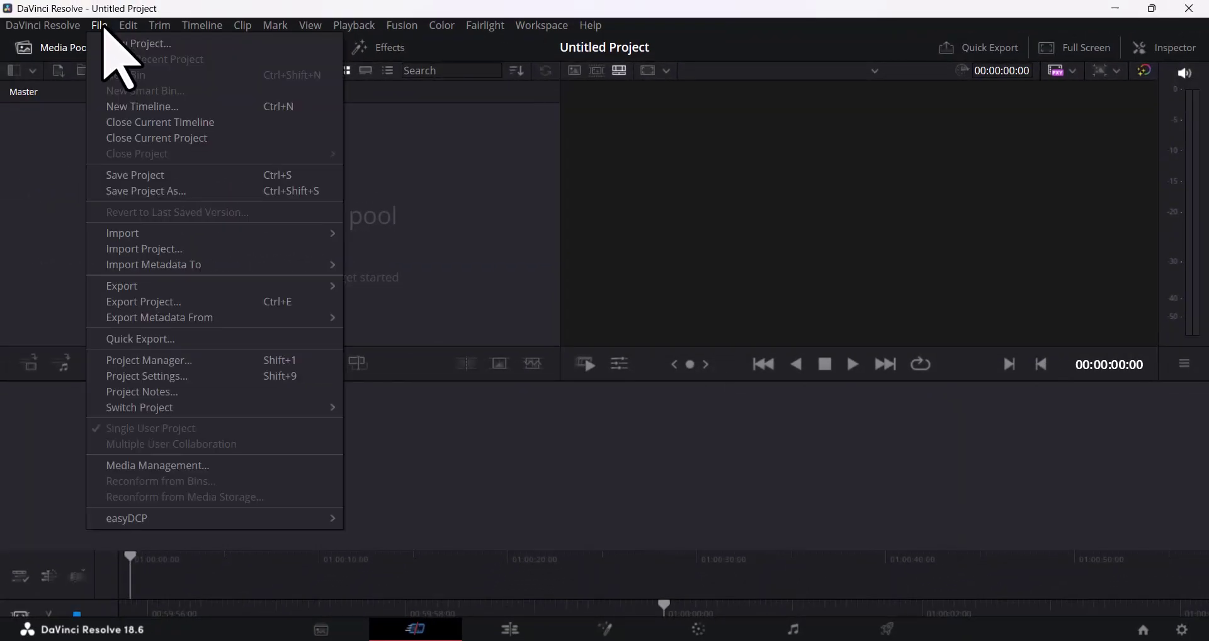
mouse_move(162, 233)
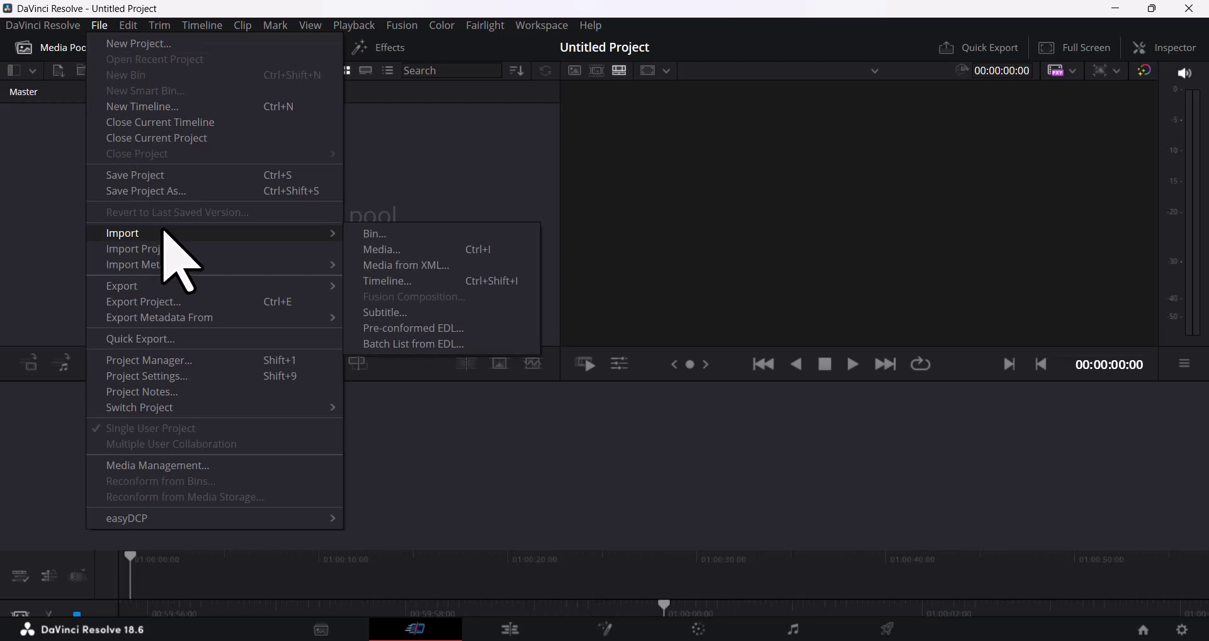
click(371, 250)
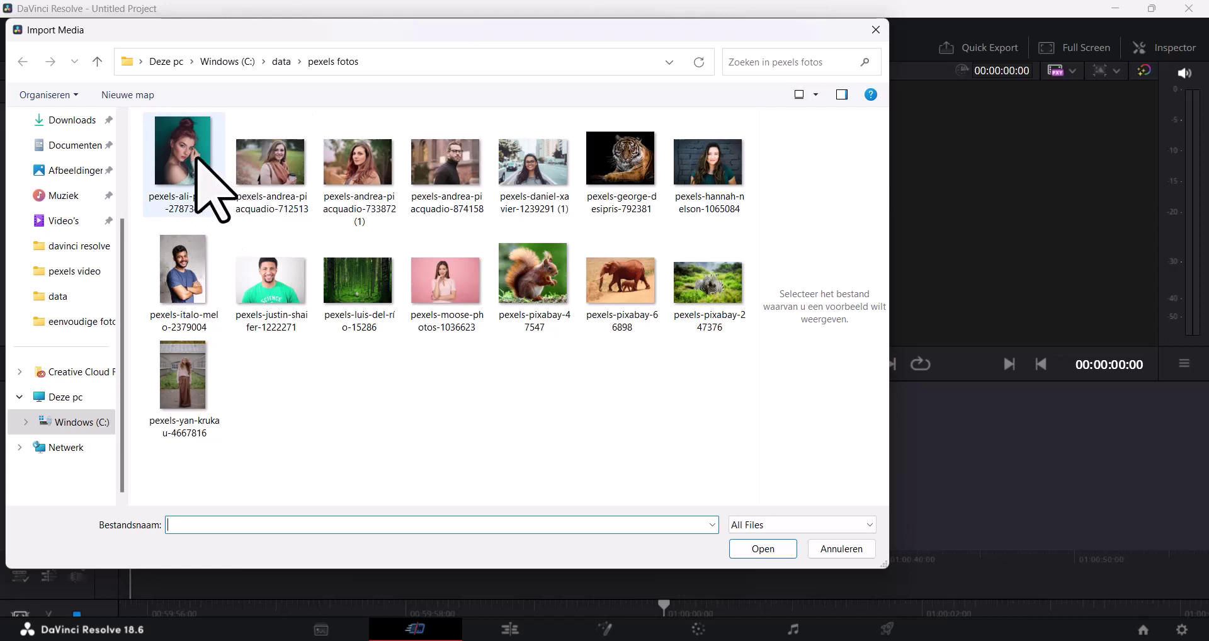
click(212, 189)
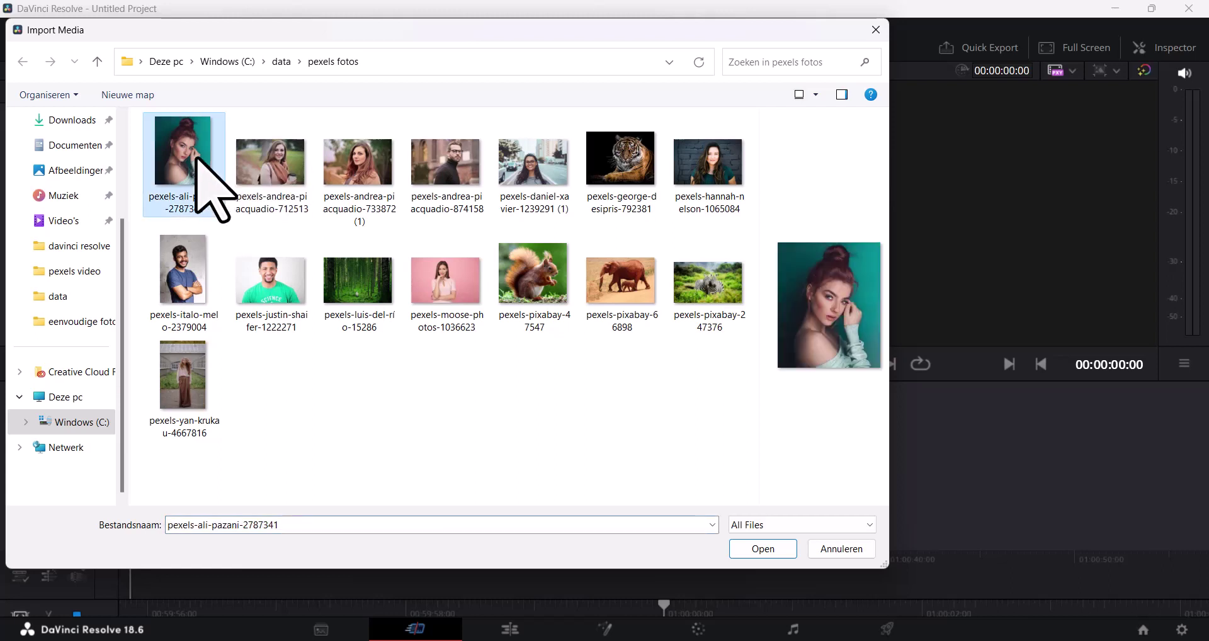
ctrl+click(276, 170)
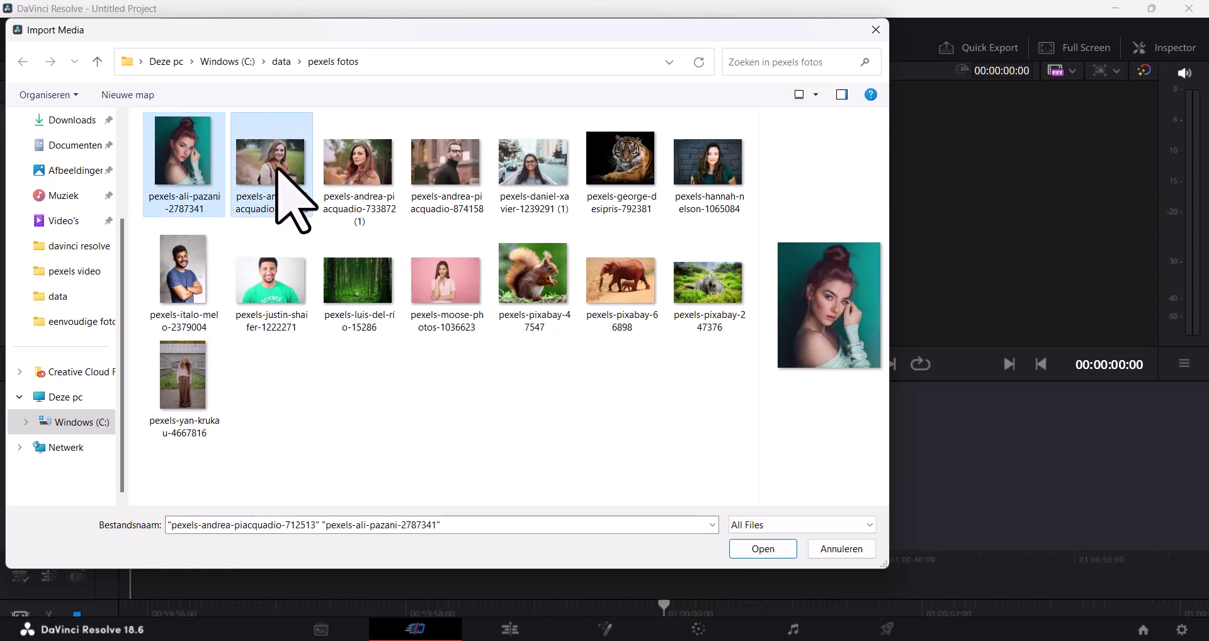
ctrl+click(340, 166)
ctrl+click(441, 177)
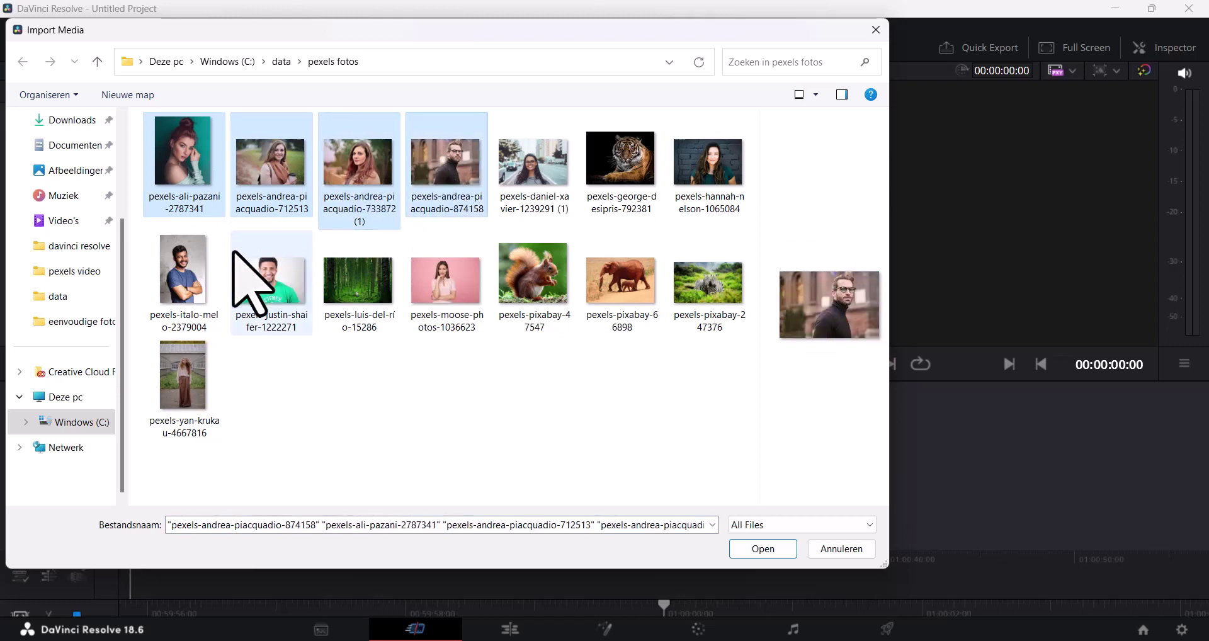
ctrl+click(195, 261)
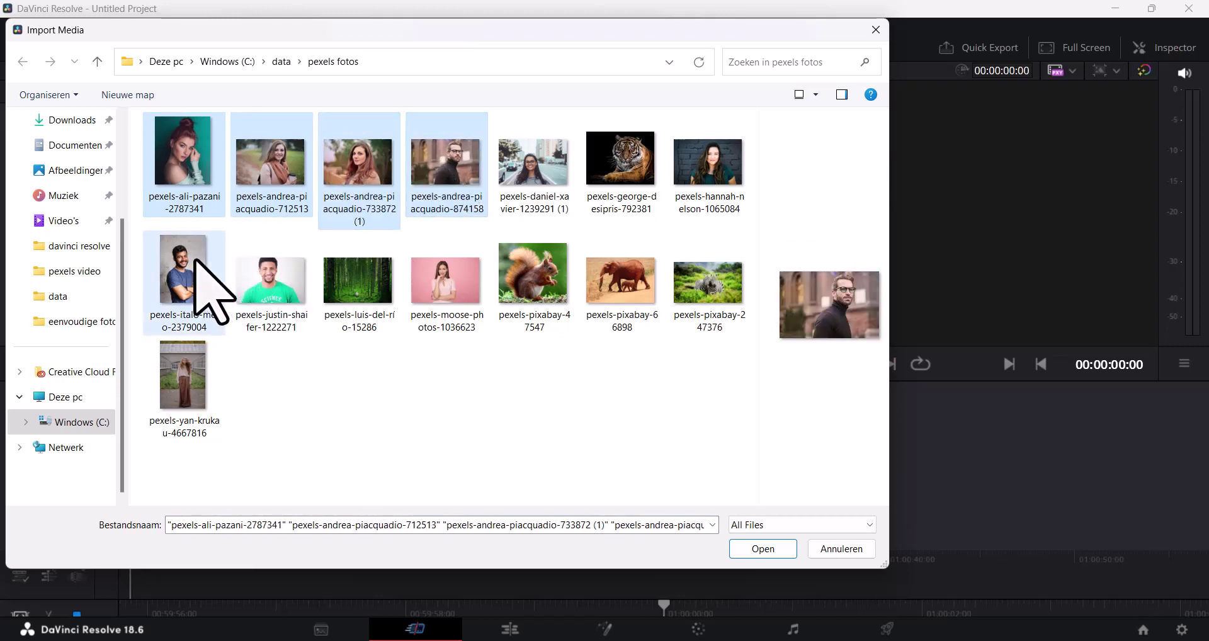
ctrl+click(532, 271)
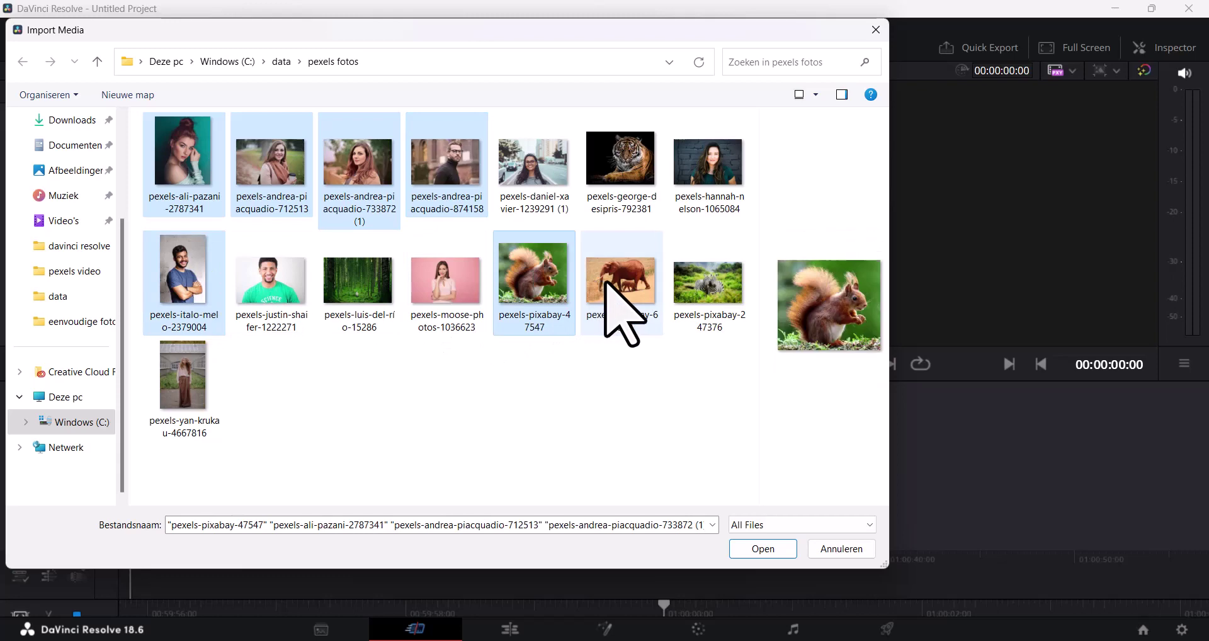
ctrl+click(616, 301)
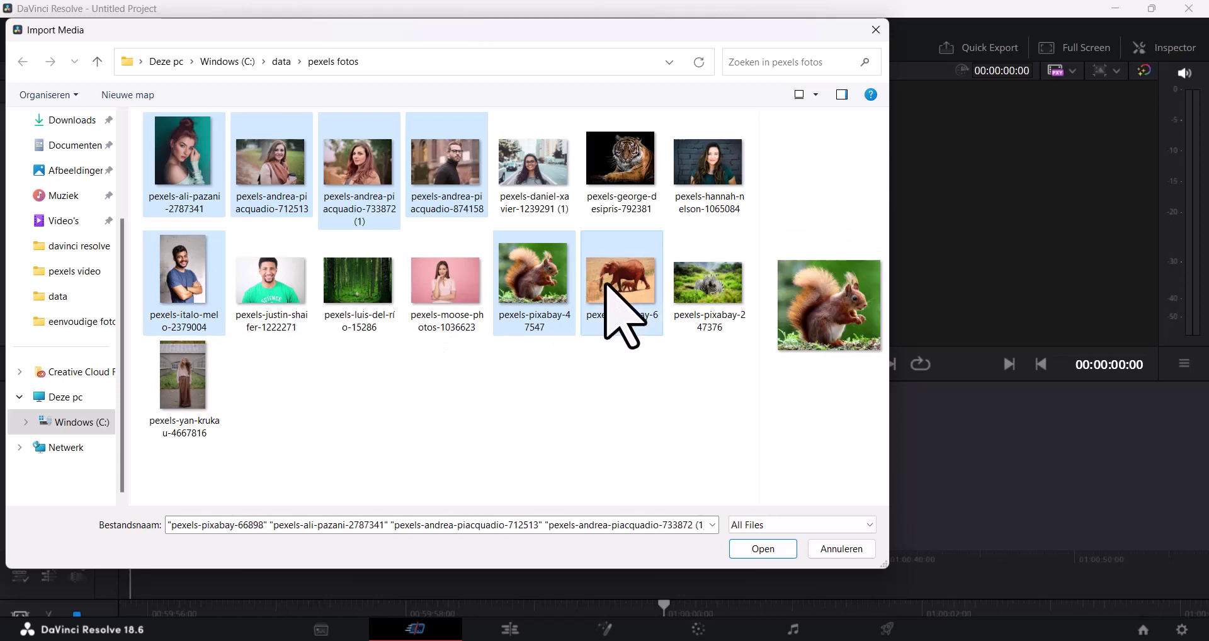
click(762, 549)
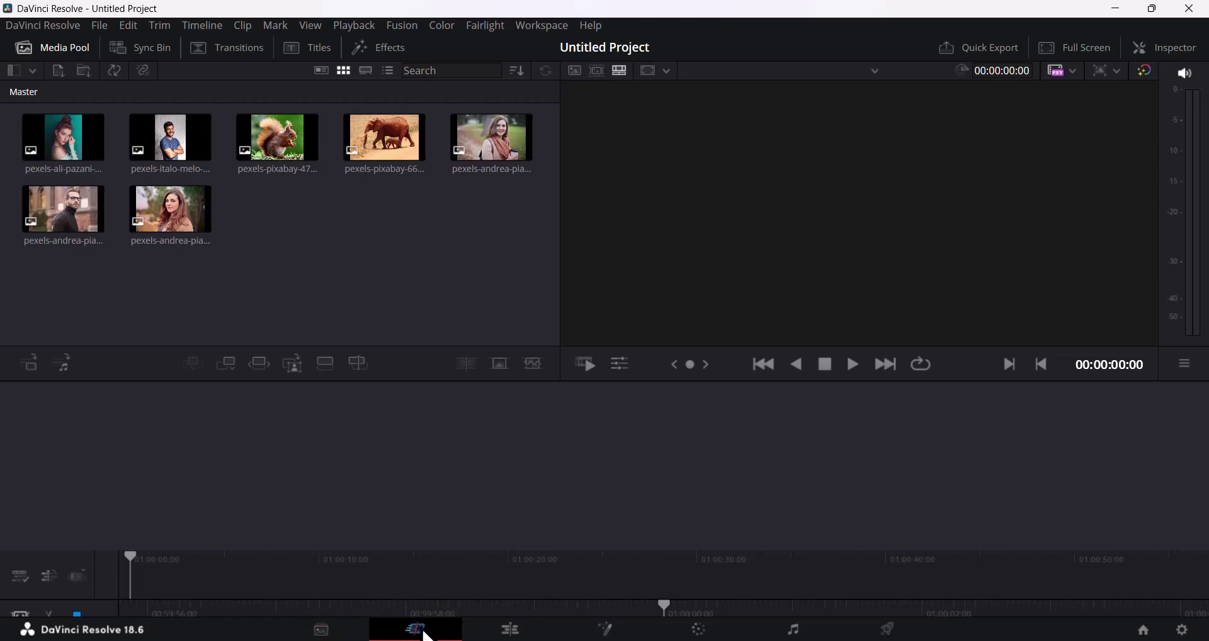
- On the Edit page, drag all seven Master bin photos onto Video 1 of a new timeline
click(508, 636)
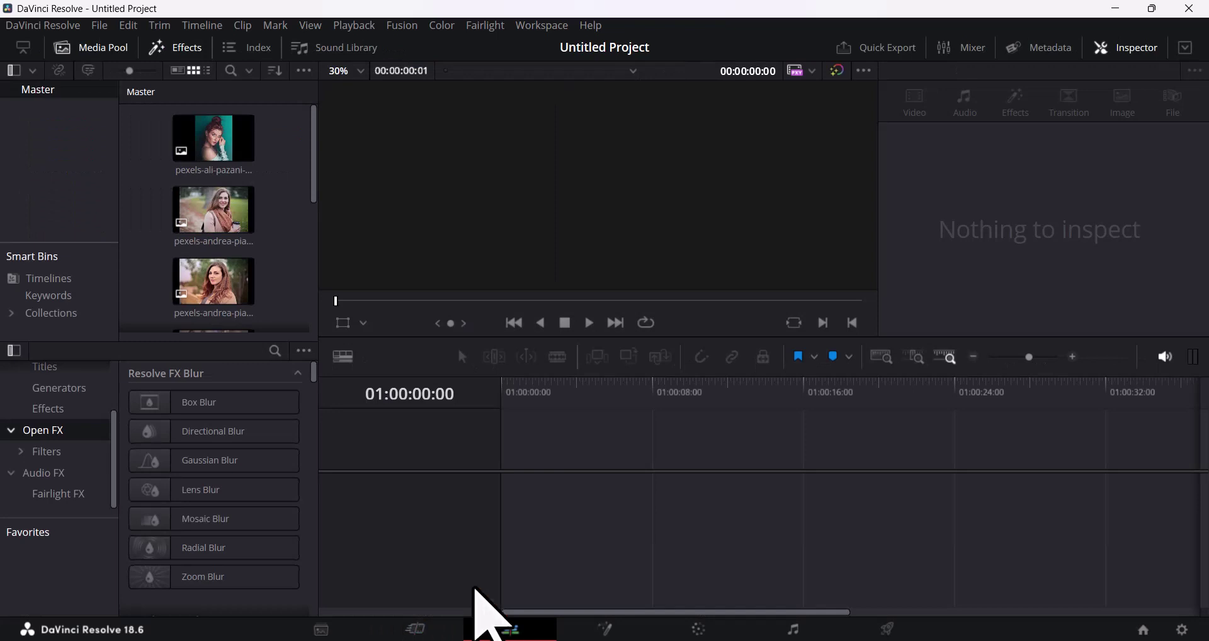
click(224, 140)
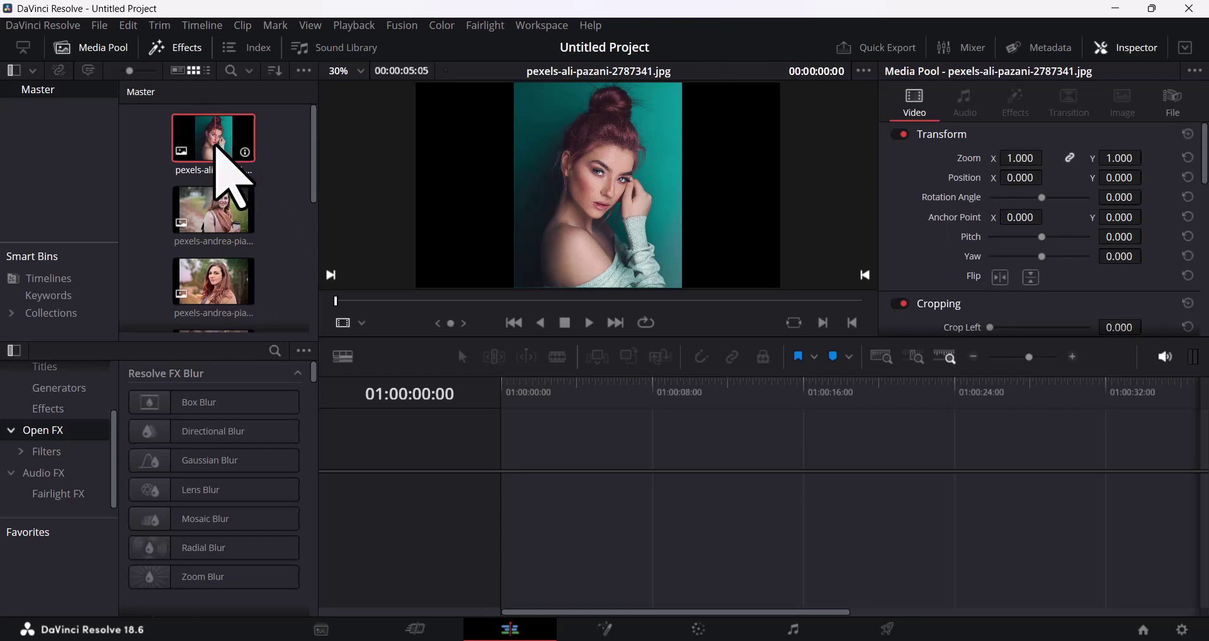
key(ctrl+a)
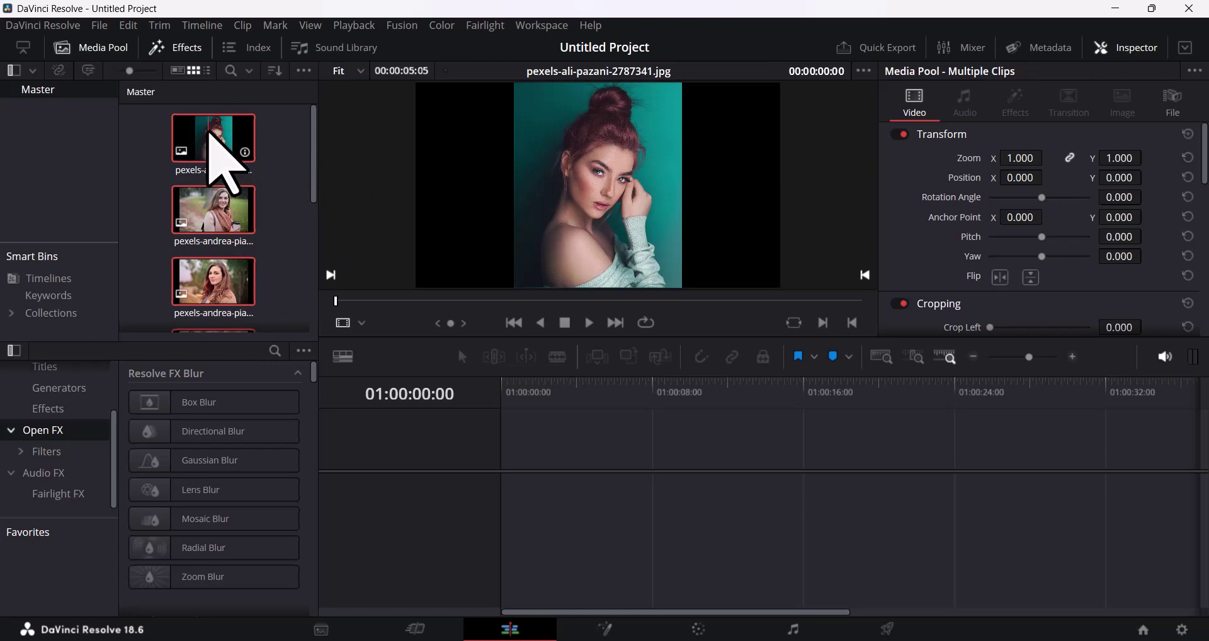
mouse_move(210, 136)
mouse_down()
mouse_move(430, 439)
mouse_move(554, 500)
mouse_move(513, 494)
mouse_up()
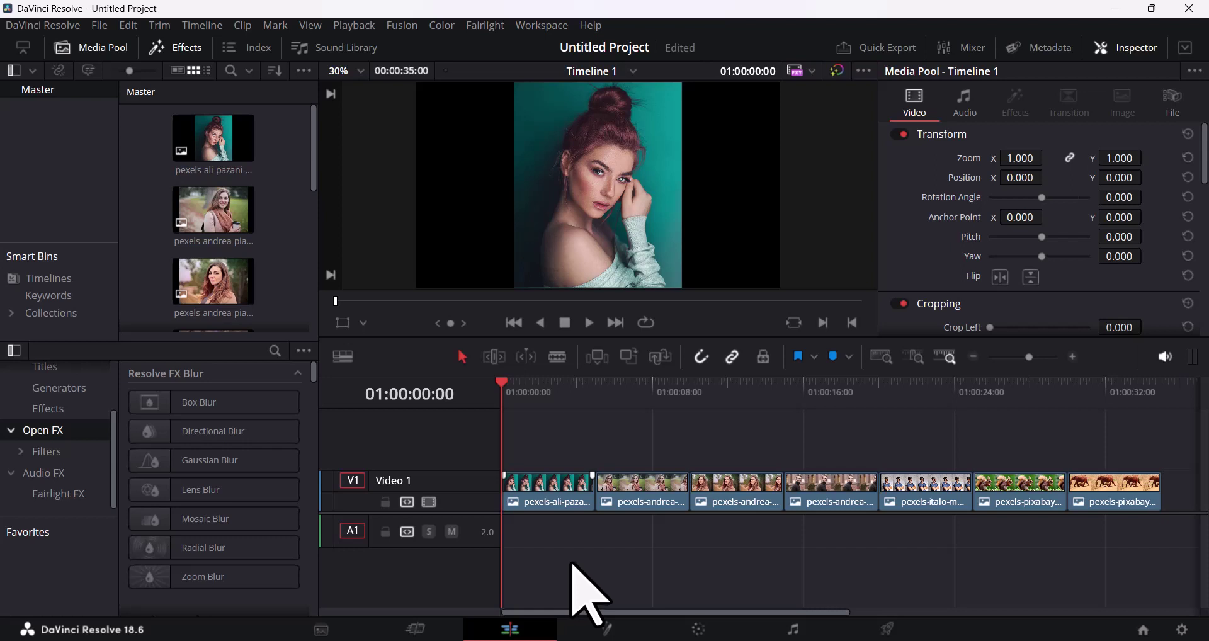
click(553, 501)
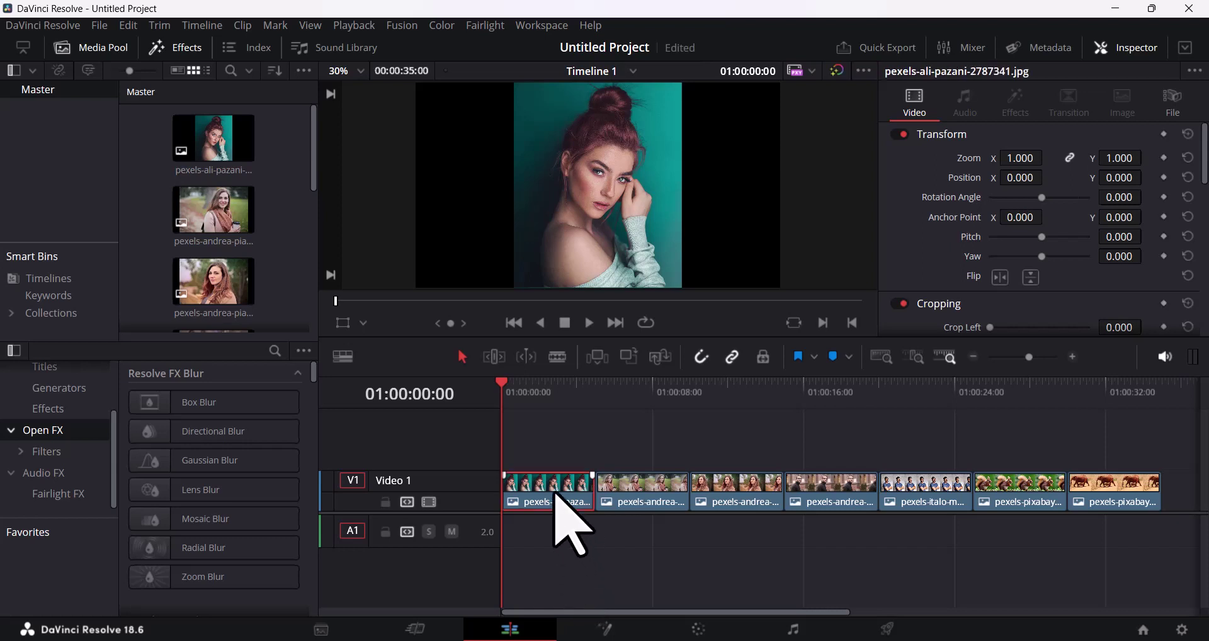
- Shift all seven timeline clips up to Video 2 with Alt+Up and set their Zoom to 0.900
key(ctrl+a)
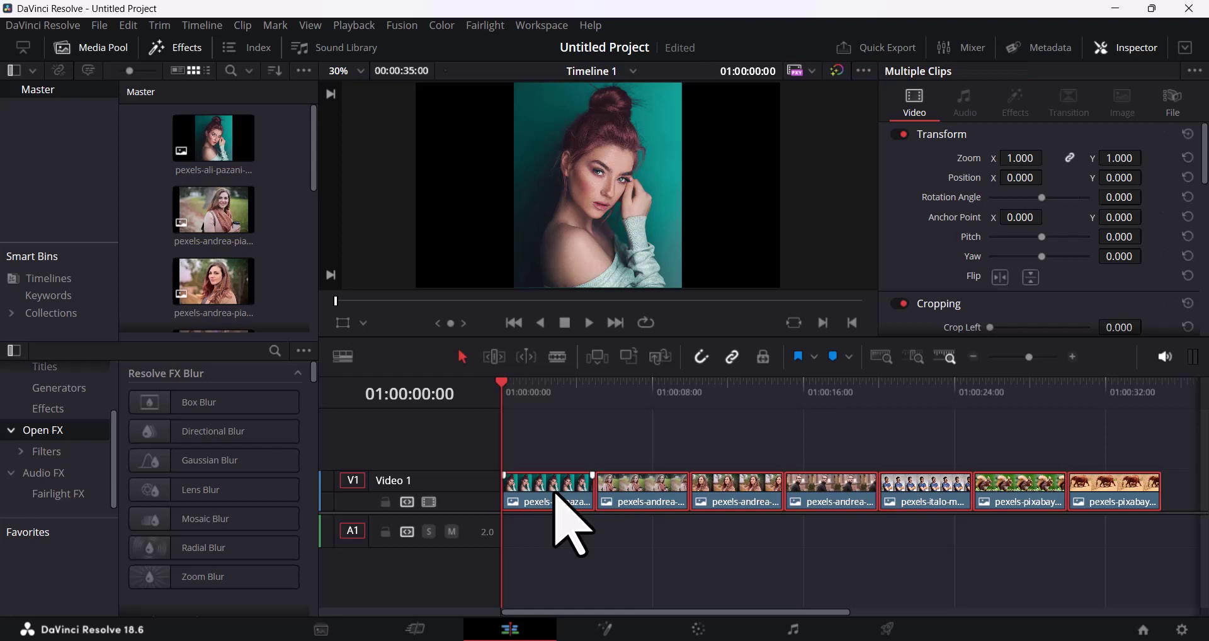
key(alt+Up)
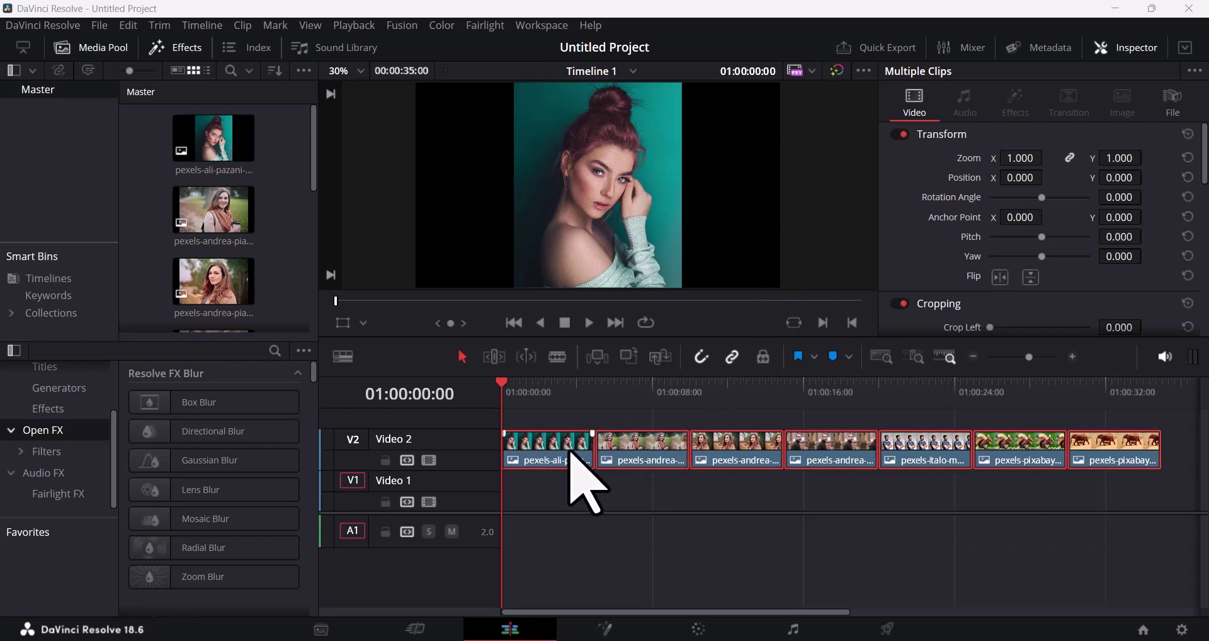
mouse_move(556, 448)
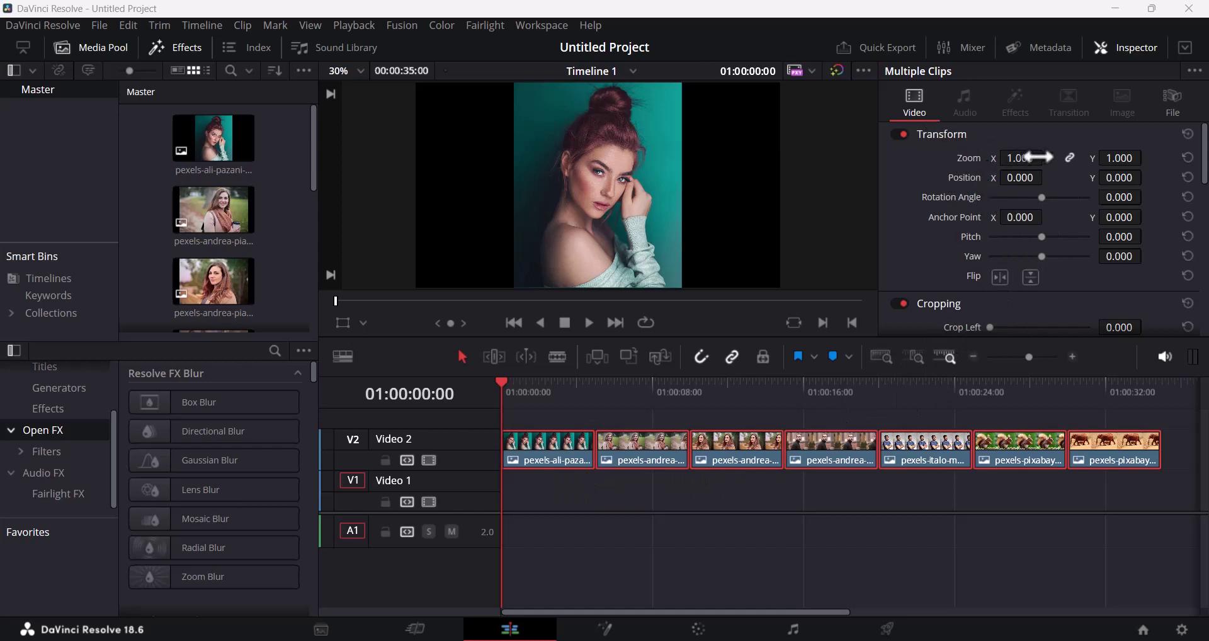
drag(1042, 157, 1048, 158)
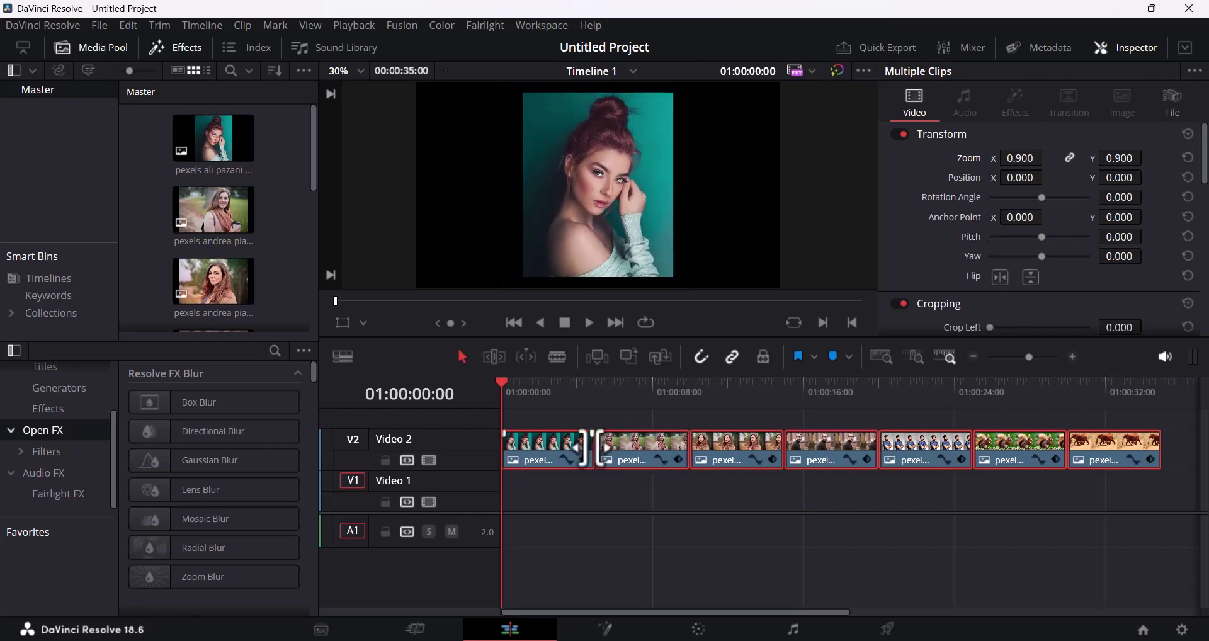
mouse_move(503, 385)
mouse_down()
mouse_move(616, 395)
mouse_move(714, 421)
mouse_move(561, 414)
mouse_up()
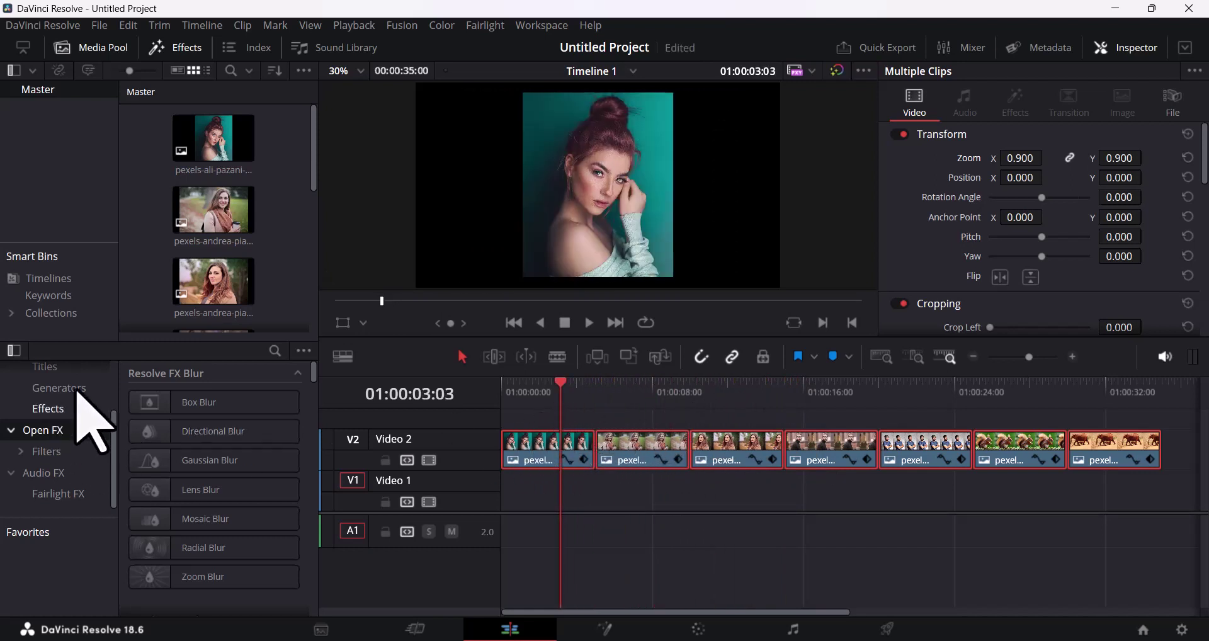
- Drop a Solid Color generator onto Video 1 and stretch it under all seven photos
click(66, 392)
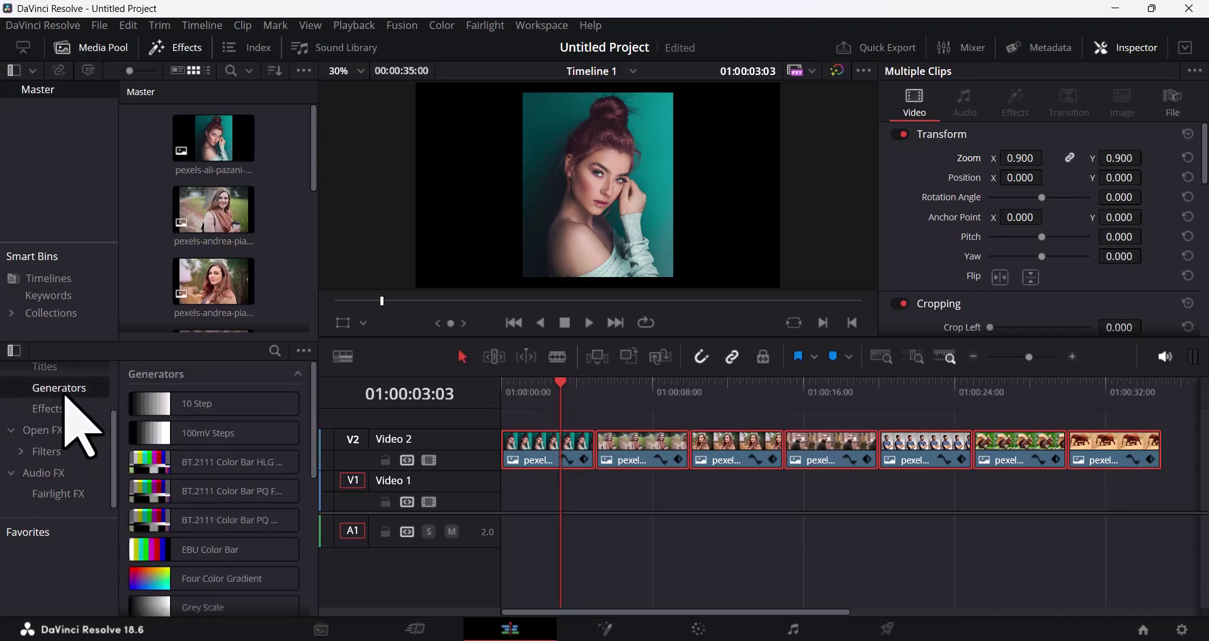
scroll(313, 455, down, 1)
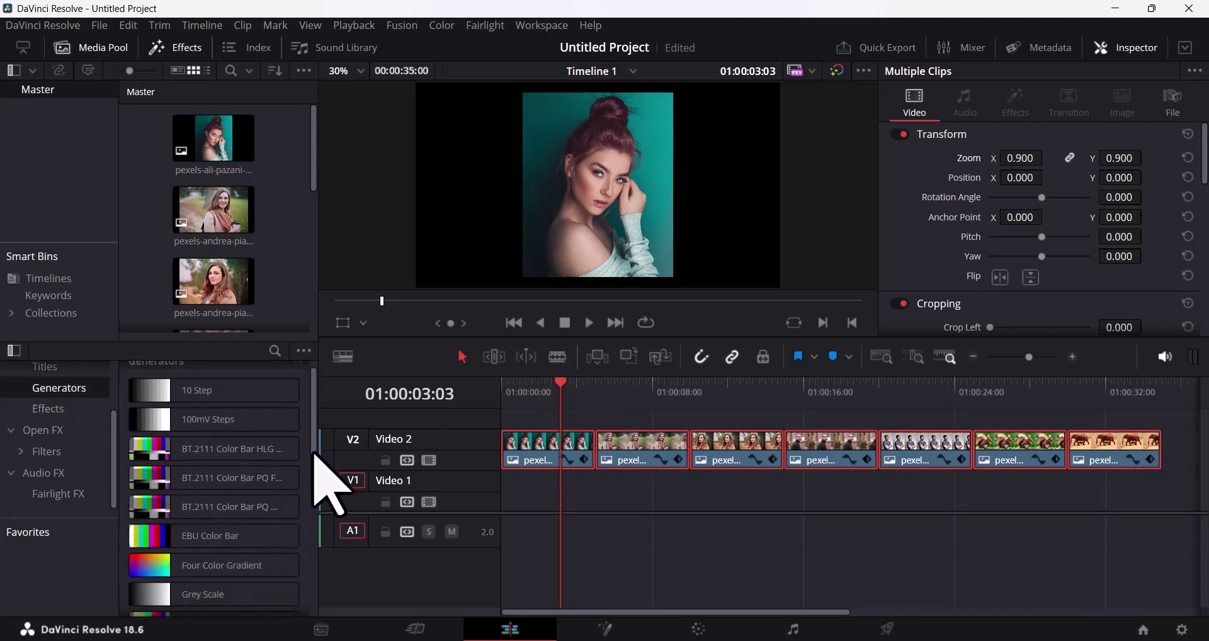
scroll(315, 472, down, 6)
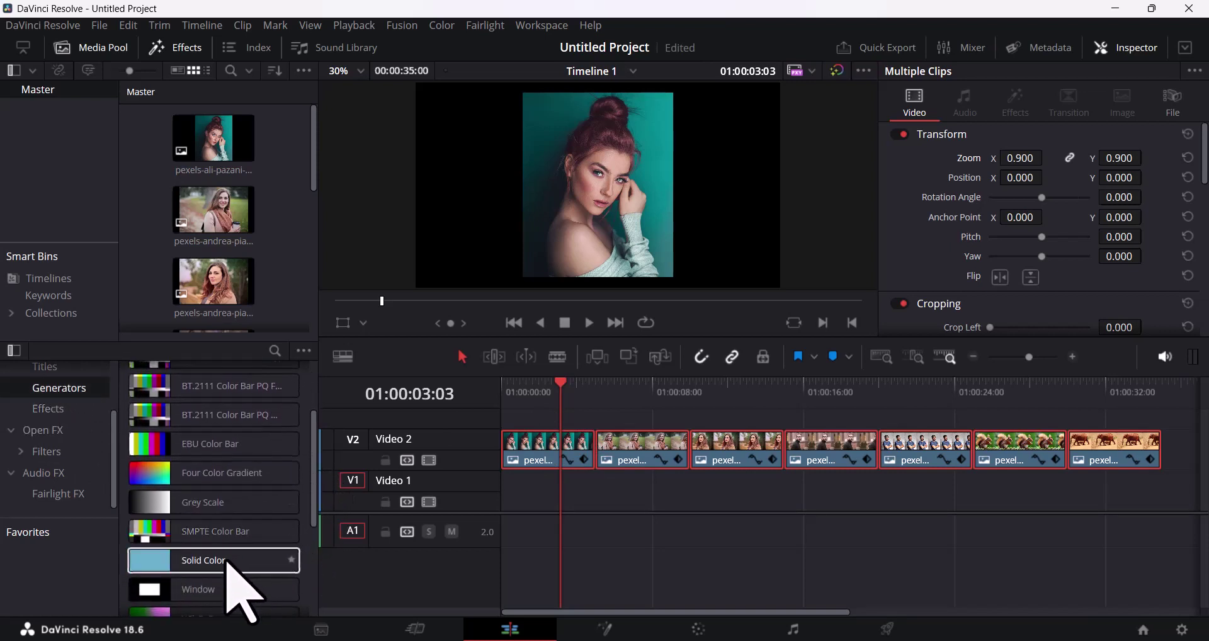
click(226, 562)
mouse_move(226, 562)
mouse_down()
mouse_move(548, 505)
mouse_move(1083, 529)
mouse_move(905, 520)
mouse_up()
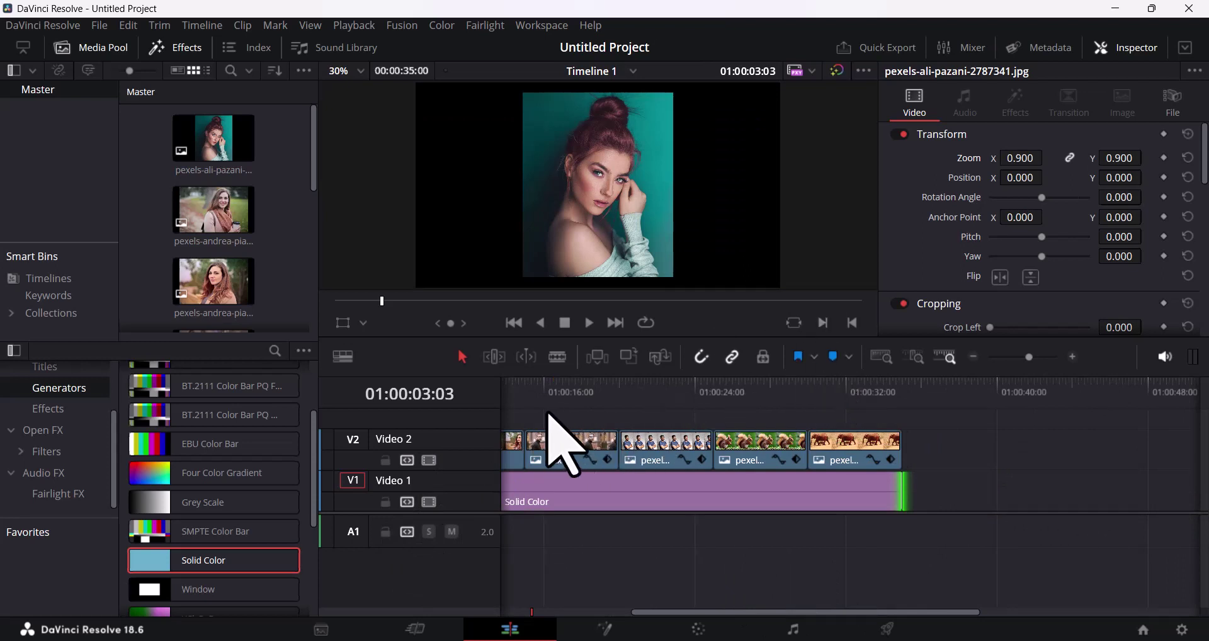
drag(651, 612, 548, 612)
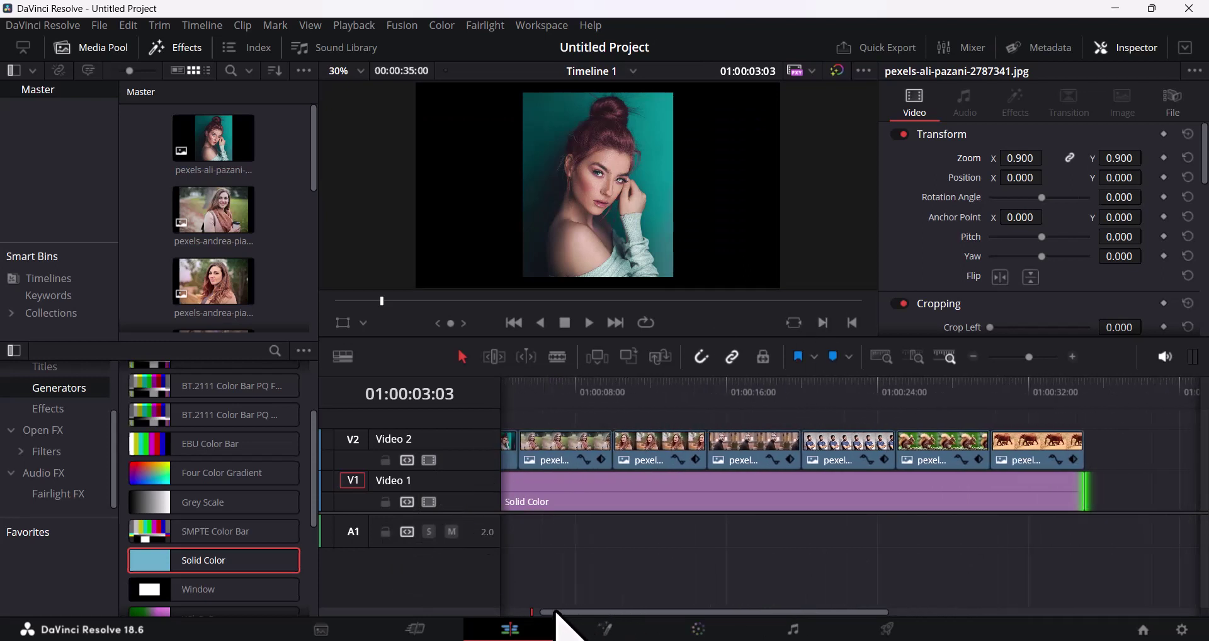
mouse_move(512, 385)
mouse_down()
mouse_move(677, 398)
mouse_move(591, 398)
mouse_up()
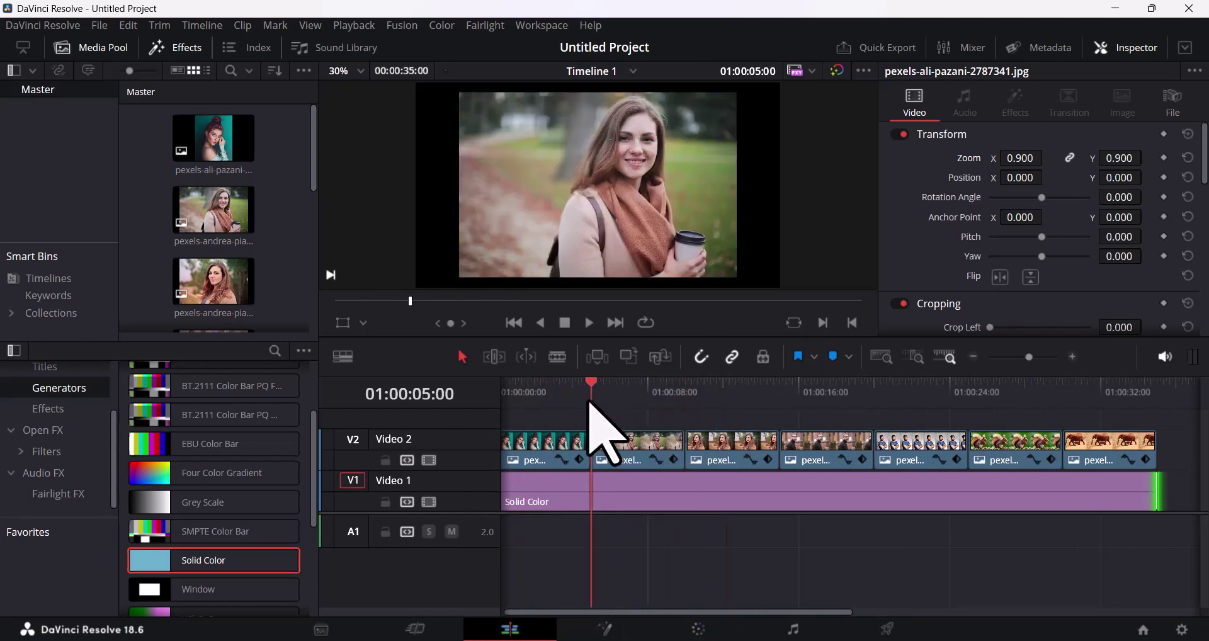
click(552, 492)
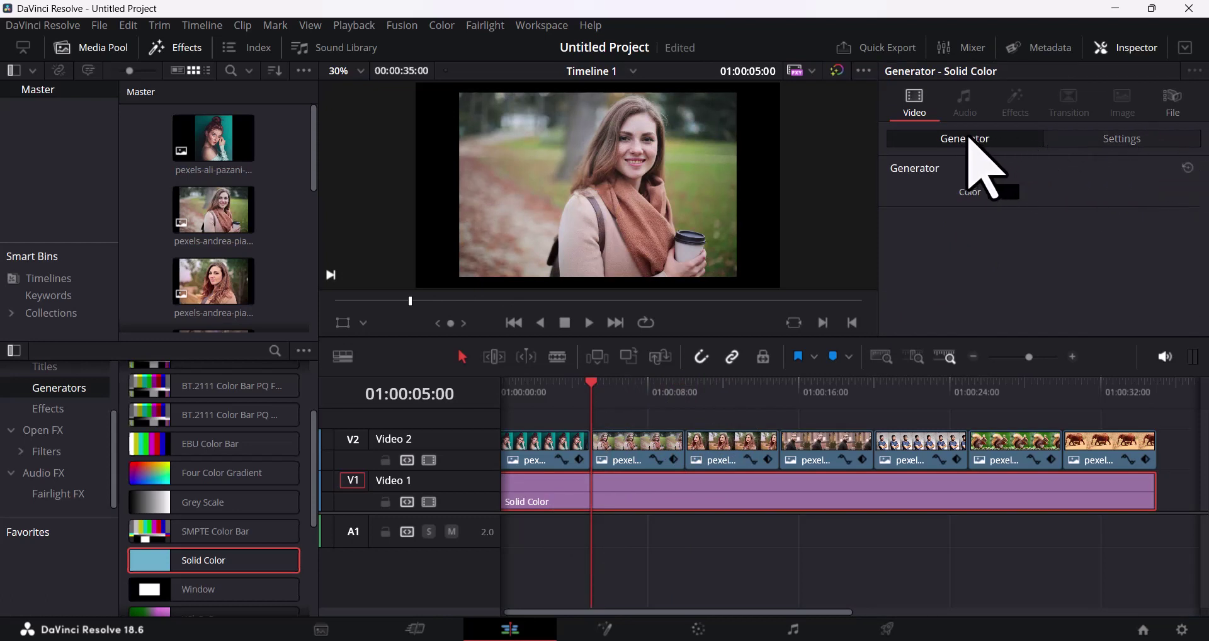
- Set the Solid Color clip's colour to white in the Inspector and preview the white border
click(1005, 193)
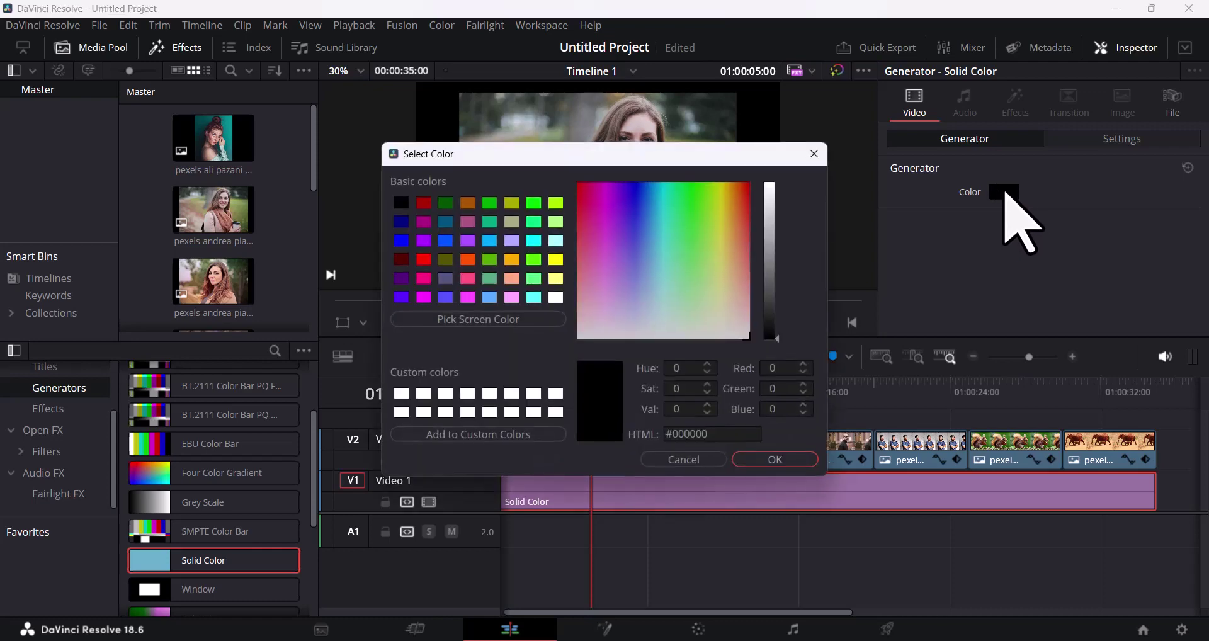
click(772, 187)
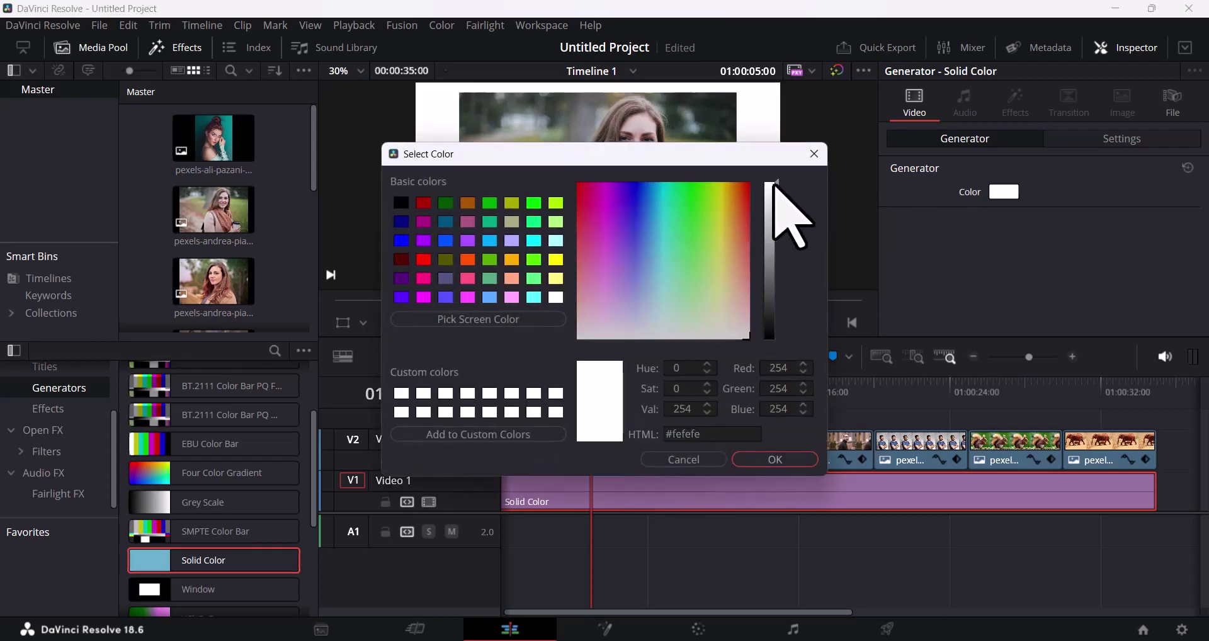
click(776, 459)
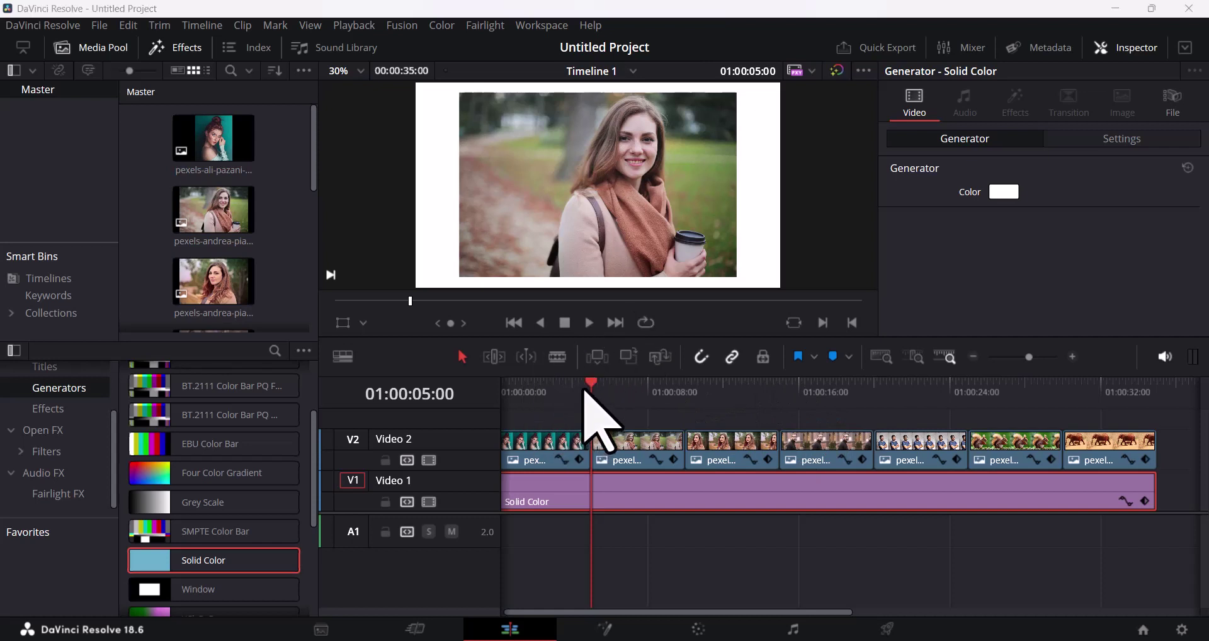
mouse_move(592, 382)
mouse_down()
mouse_move(928, 449)
mouse_move(491, 432)
mouse_move(535, 440)
mouse_move(536, 426)
mouse_up()
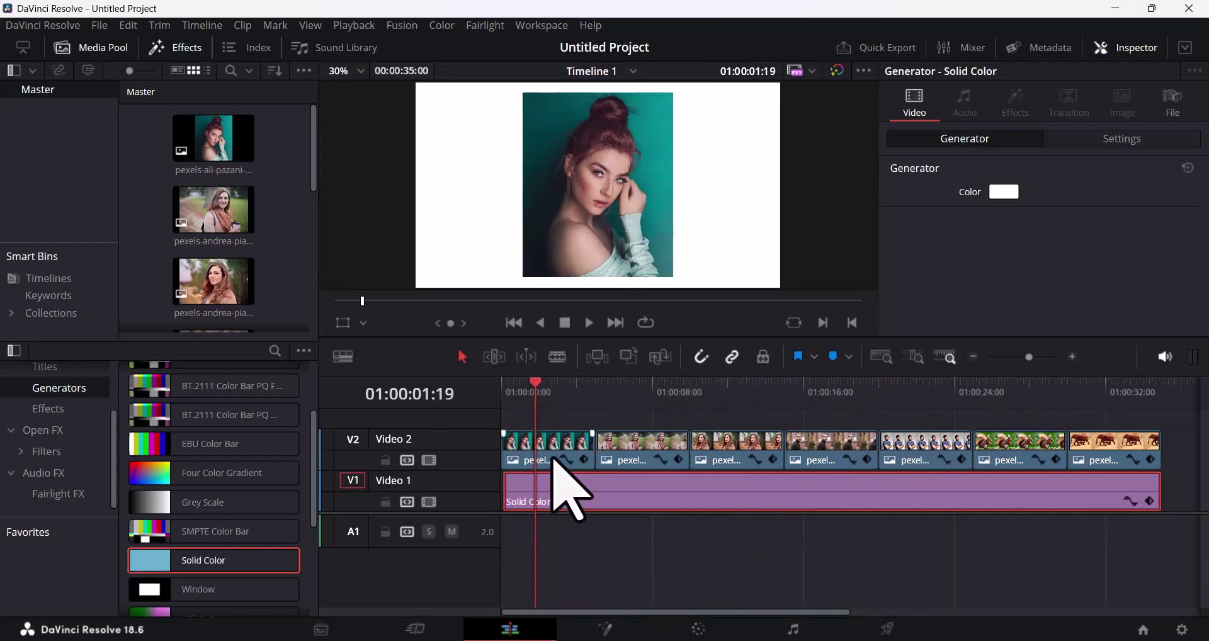
click(552, 448)
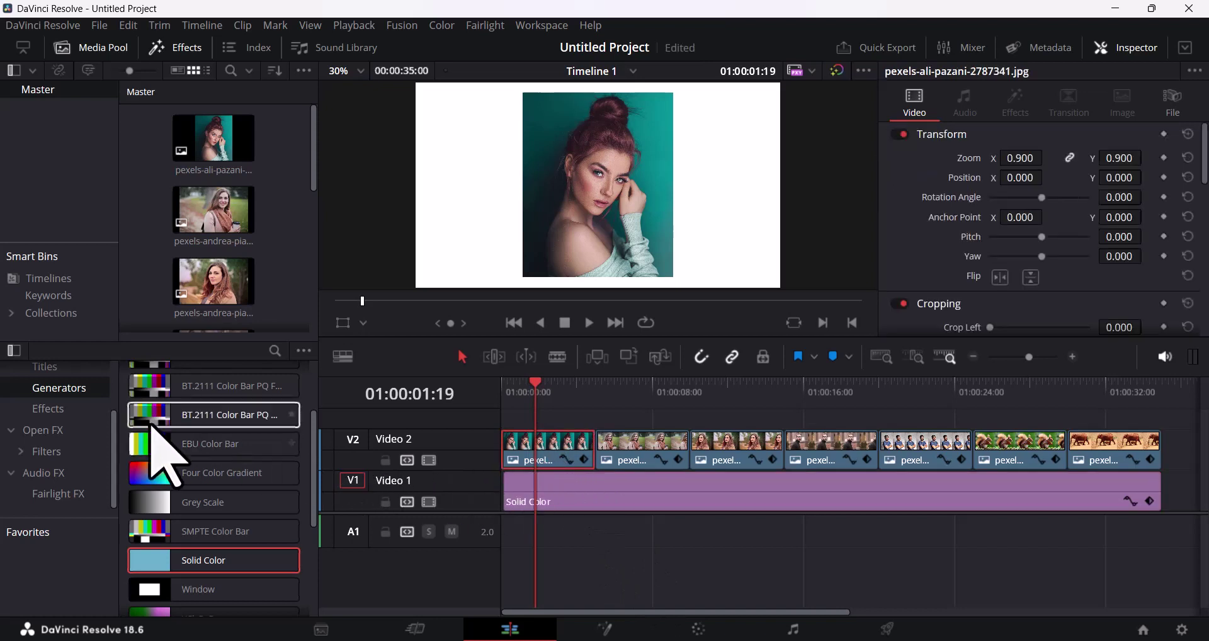
- Search Open FX for 'dr' and apply Drop Shadow to the first Video 2 photo clip
click(50, 430)
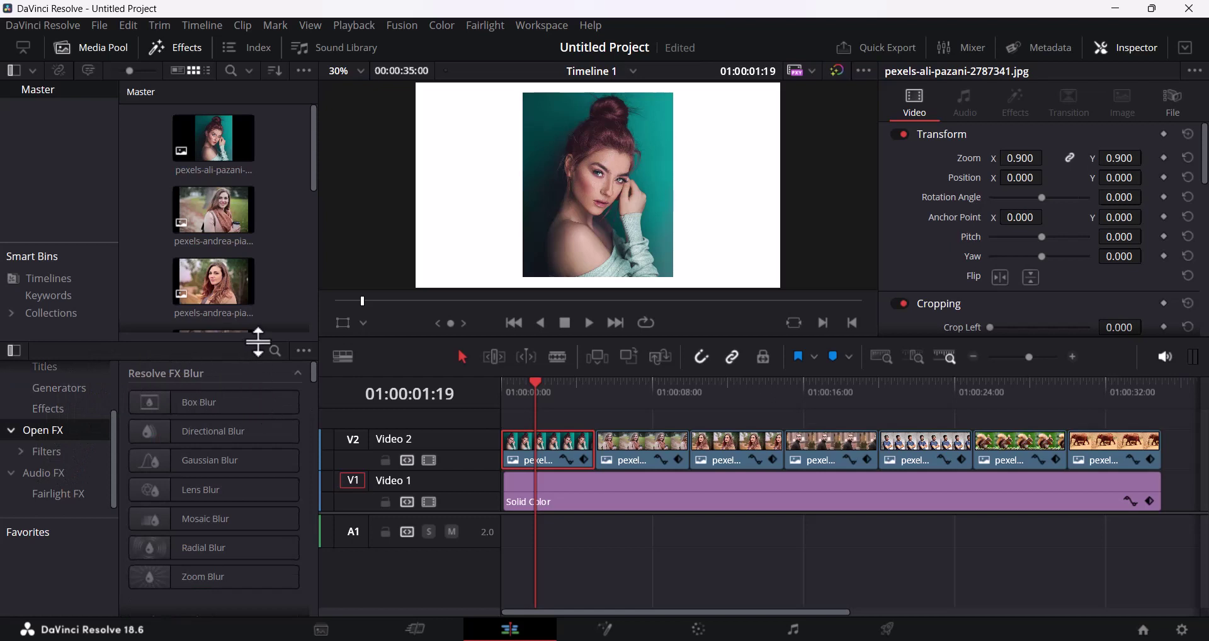
click(273, 351)
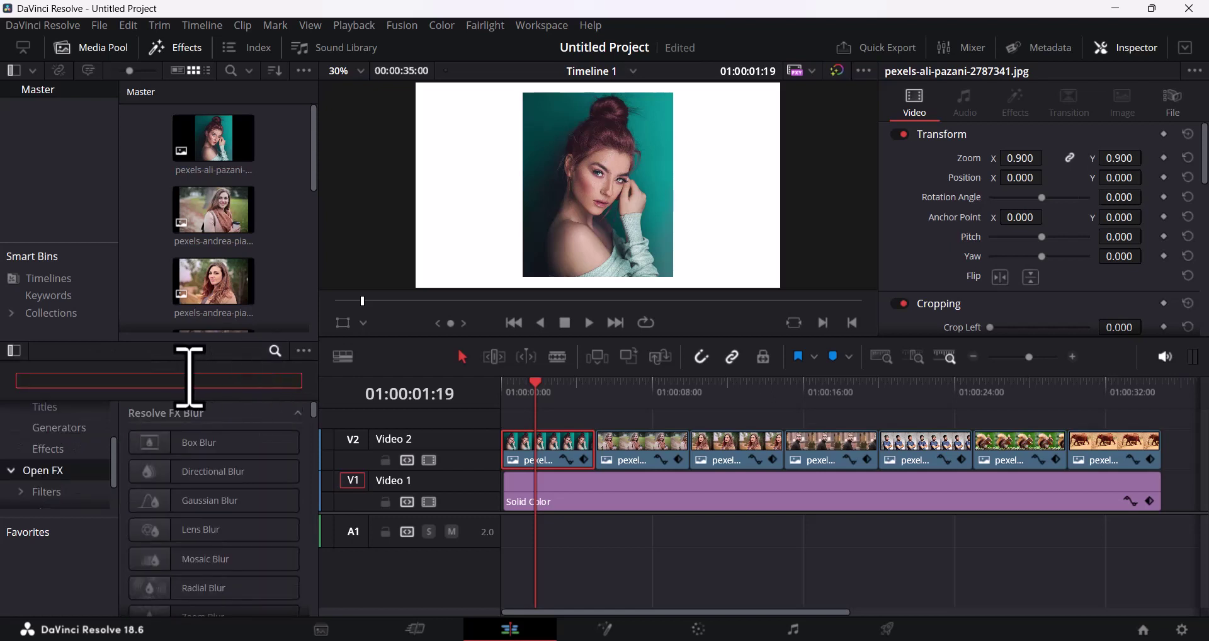
text(drop)
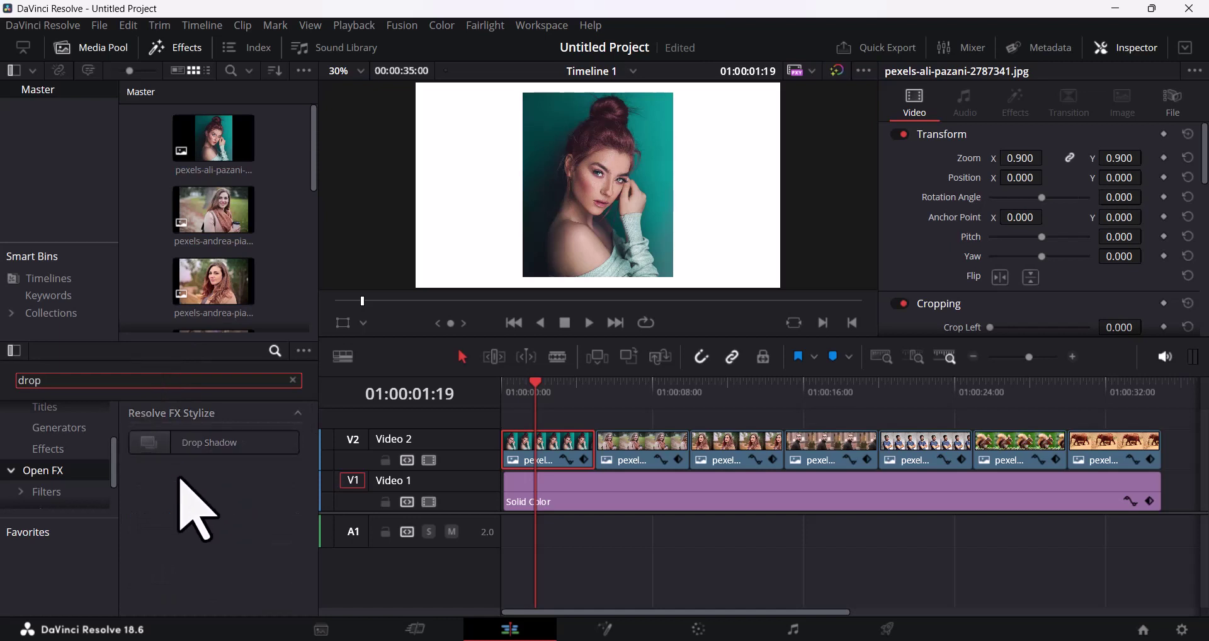
click(217, 444)
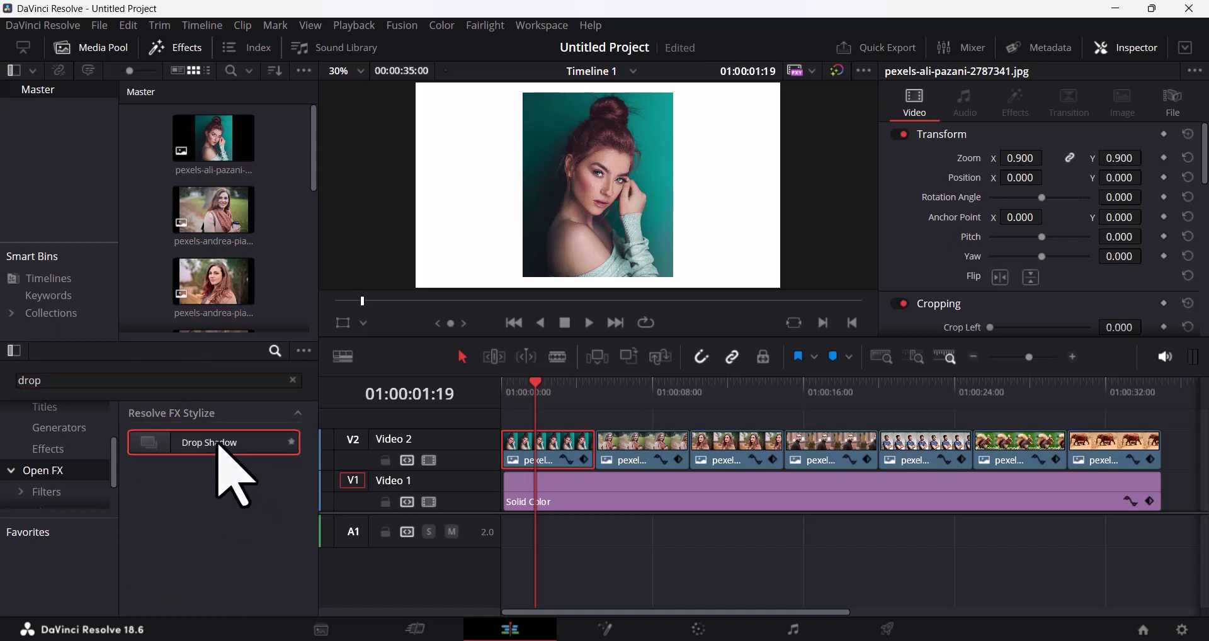
drag(218, 444, 544, 459)
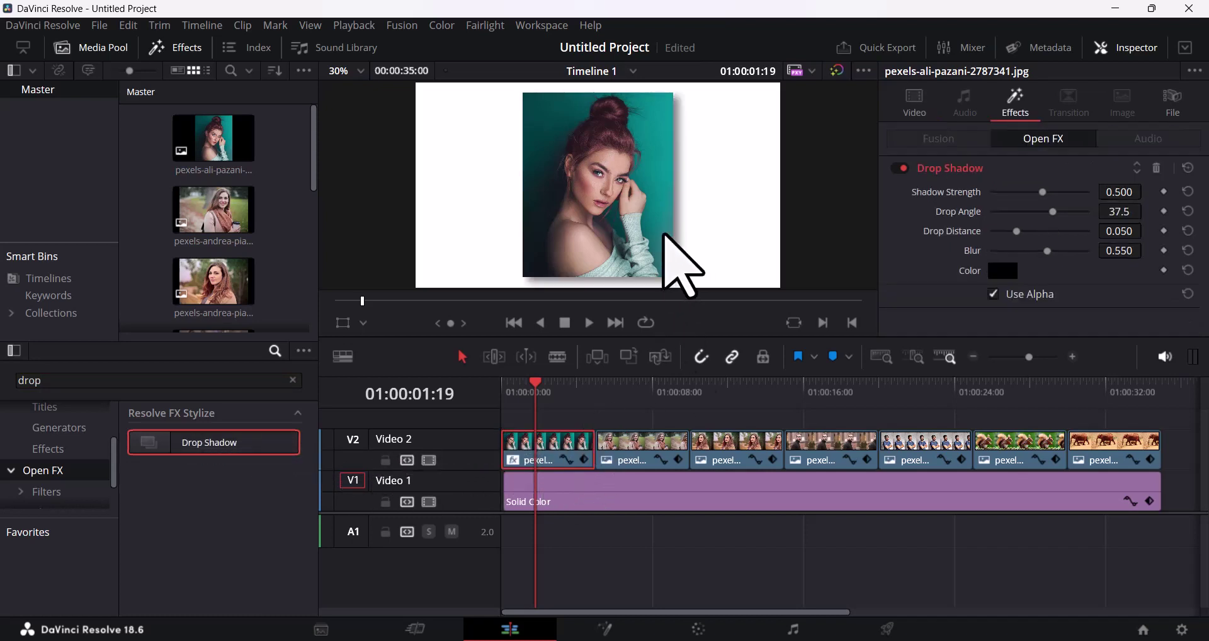
- Save the project and set Drop Shadow strength 0.860, angle 18.2 and distance 0.082
key(ctrl+s)
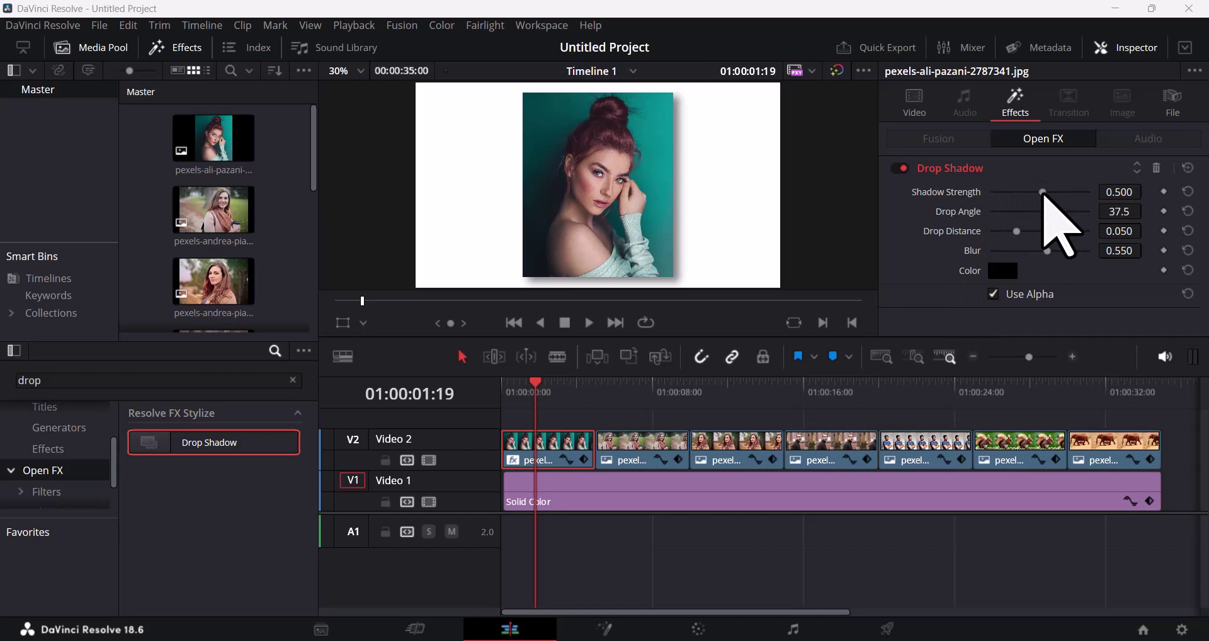
mouse_move(1042, 192)
mouse_down()
mouse_move(1093, 189)
mouse_move(1066, 199)
mouse_move(1081, 195)
mouse_move(1074, 209)
mouse_move(1048, 211)
mouse_up()
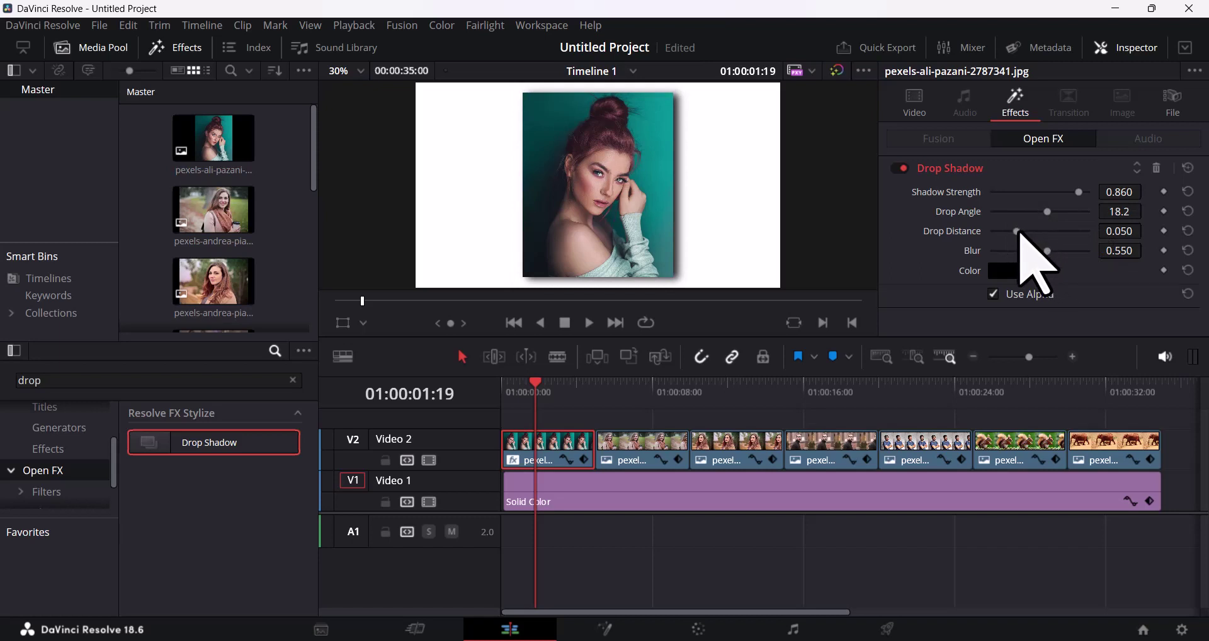
mouse_move(1018, 231)
mouse_down()
mouse_move(1064, 230)
mouse_move(1036, 234)
mouse_up()
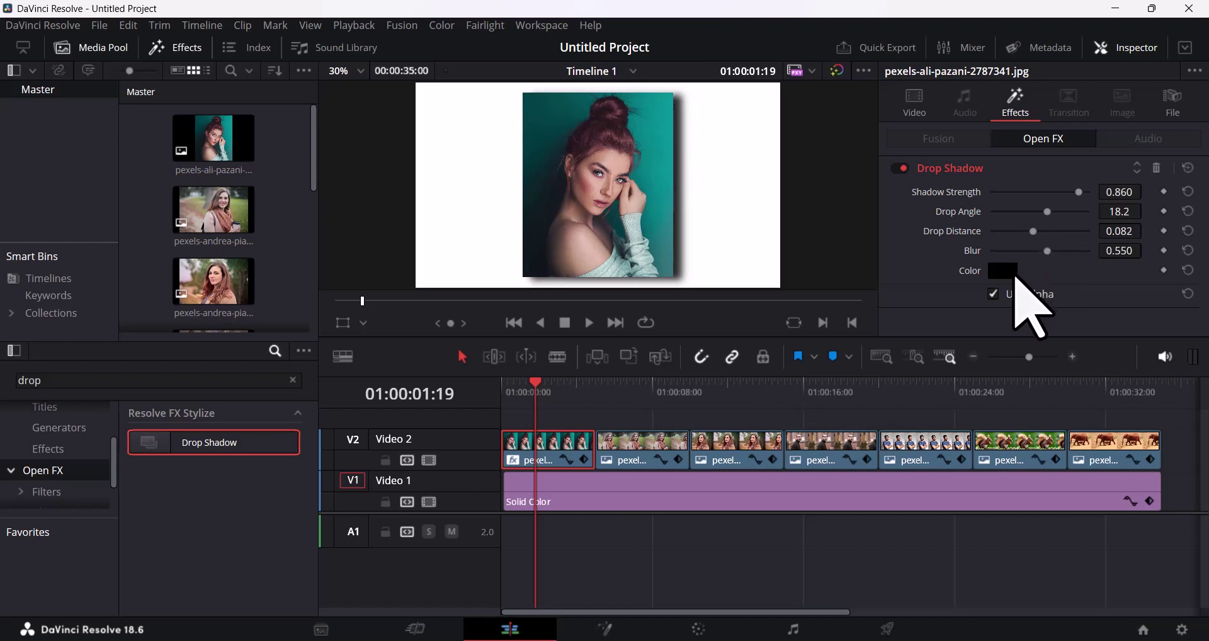
click(1012, 273)
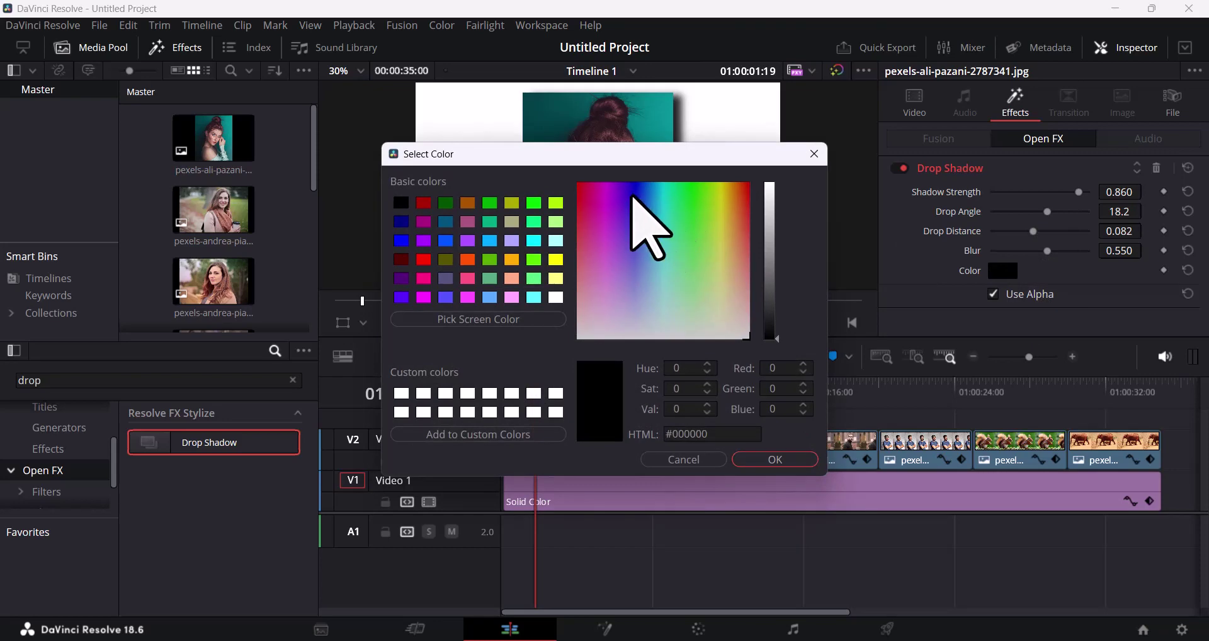
click(629, 188)
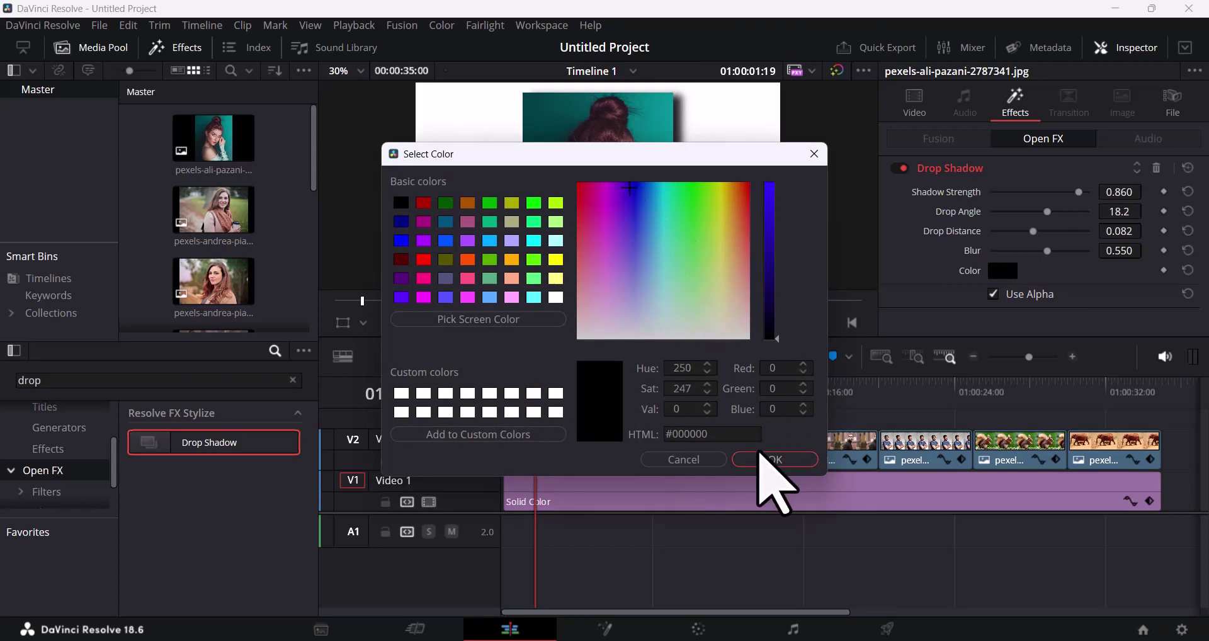
click(764, 458)
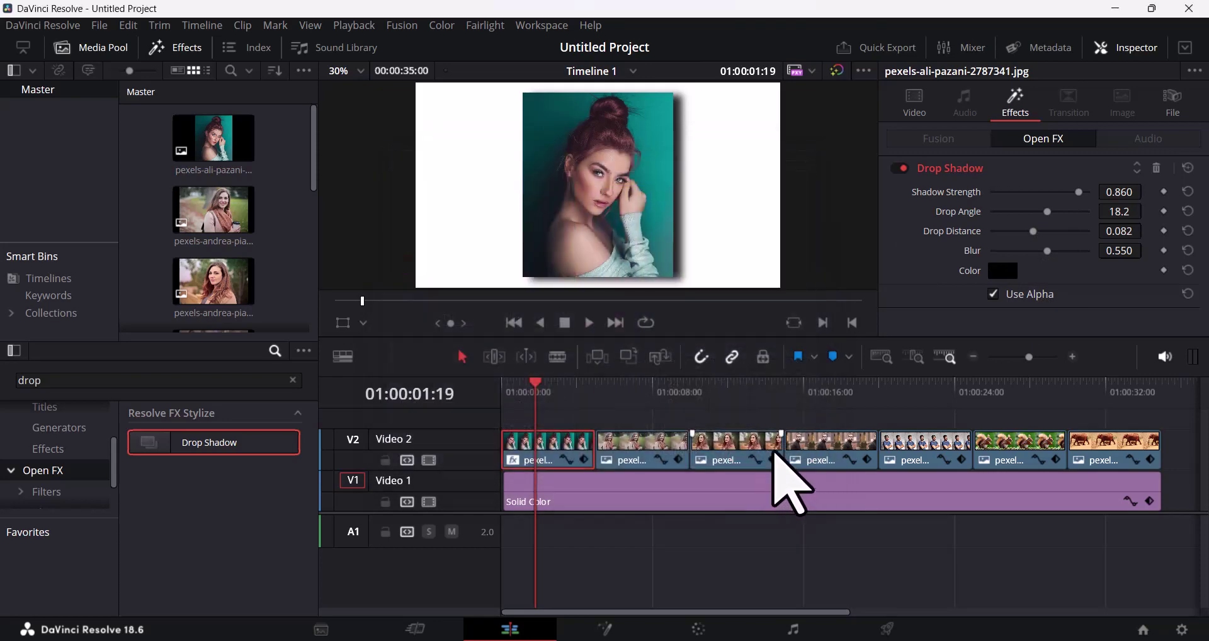
click(1003, 270)
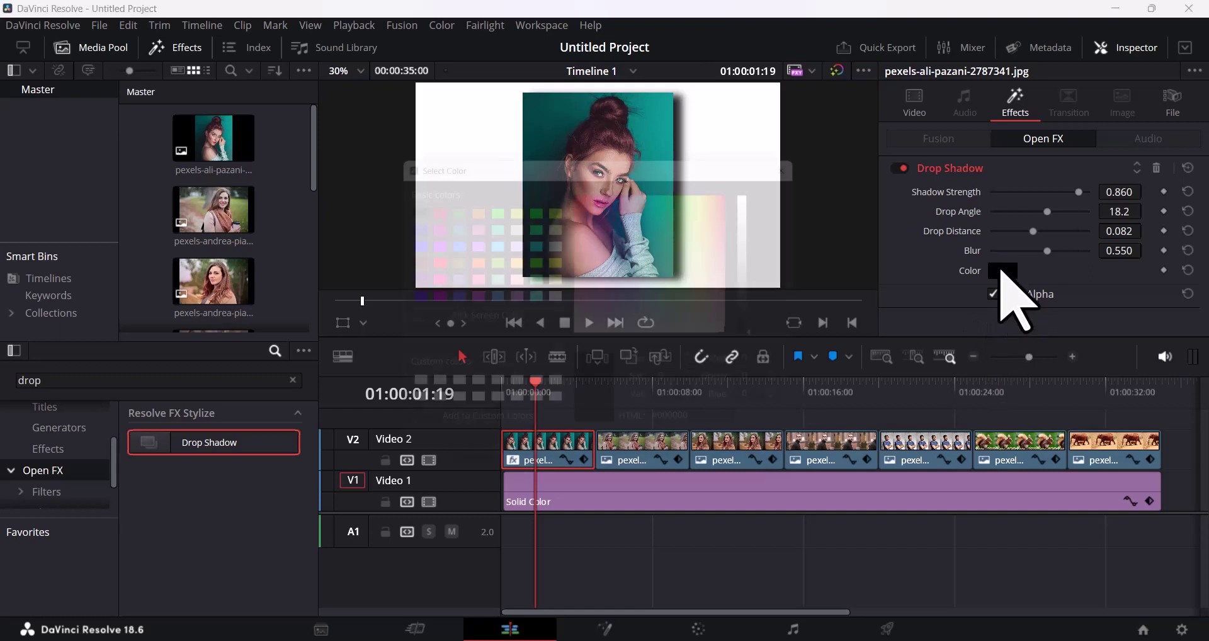
click(629, 187)
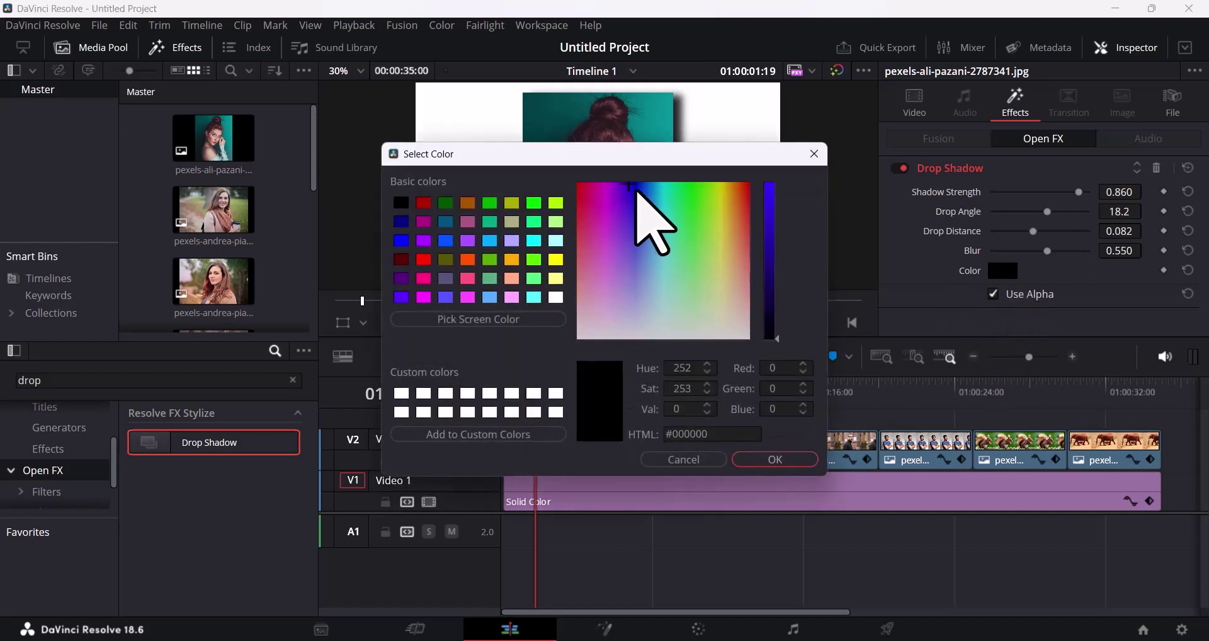
click(769, 184)
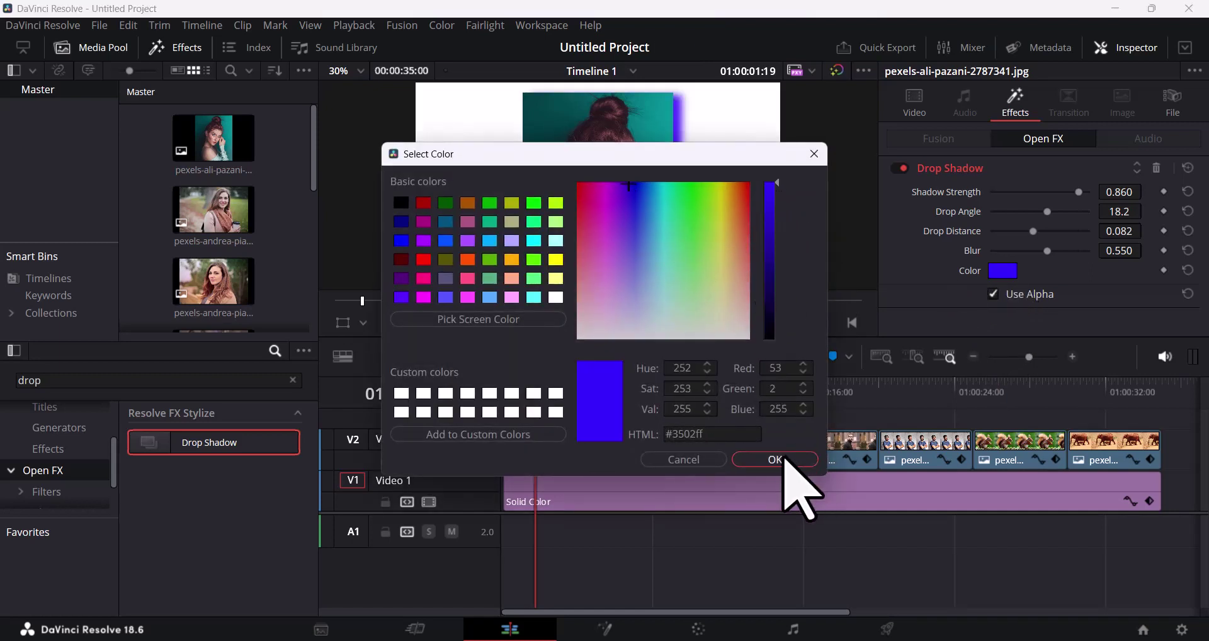
click(784, 459)
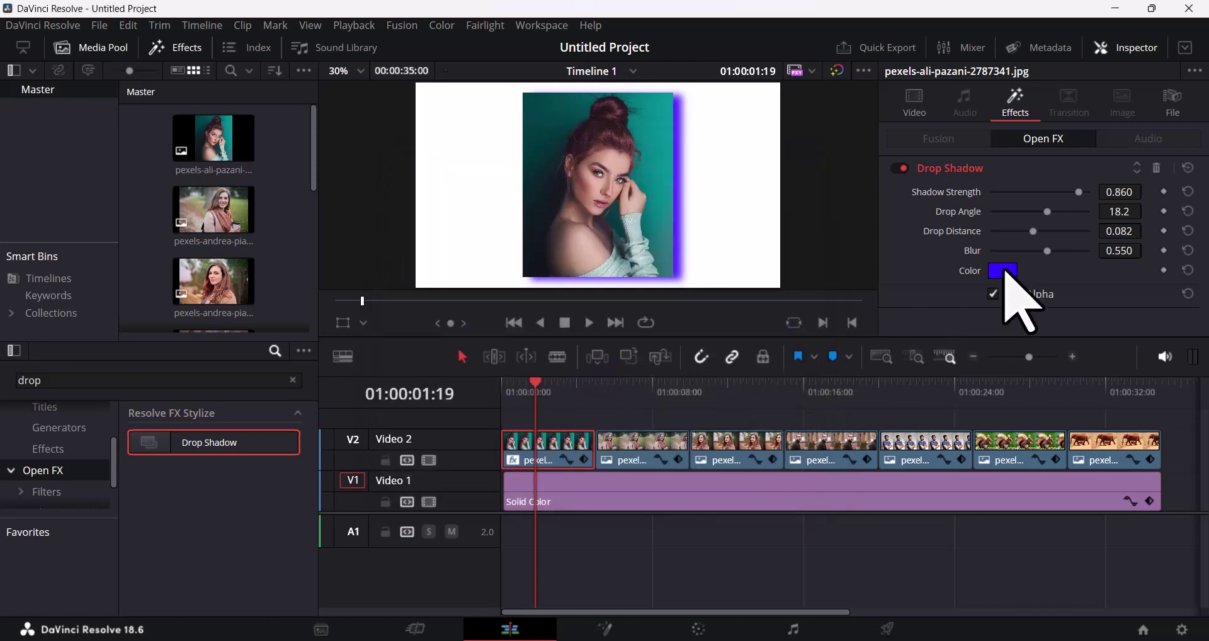
mouse_move(1004, 273)
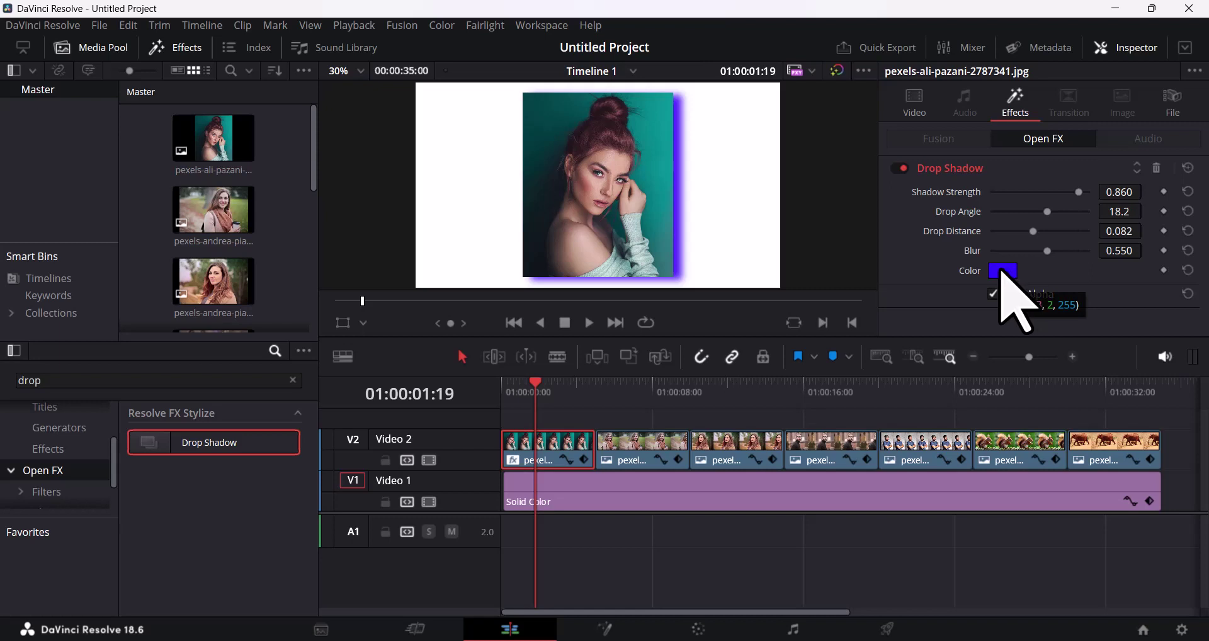
click(1003, 273)
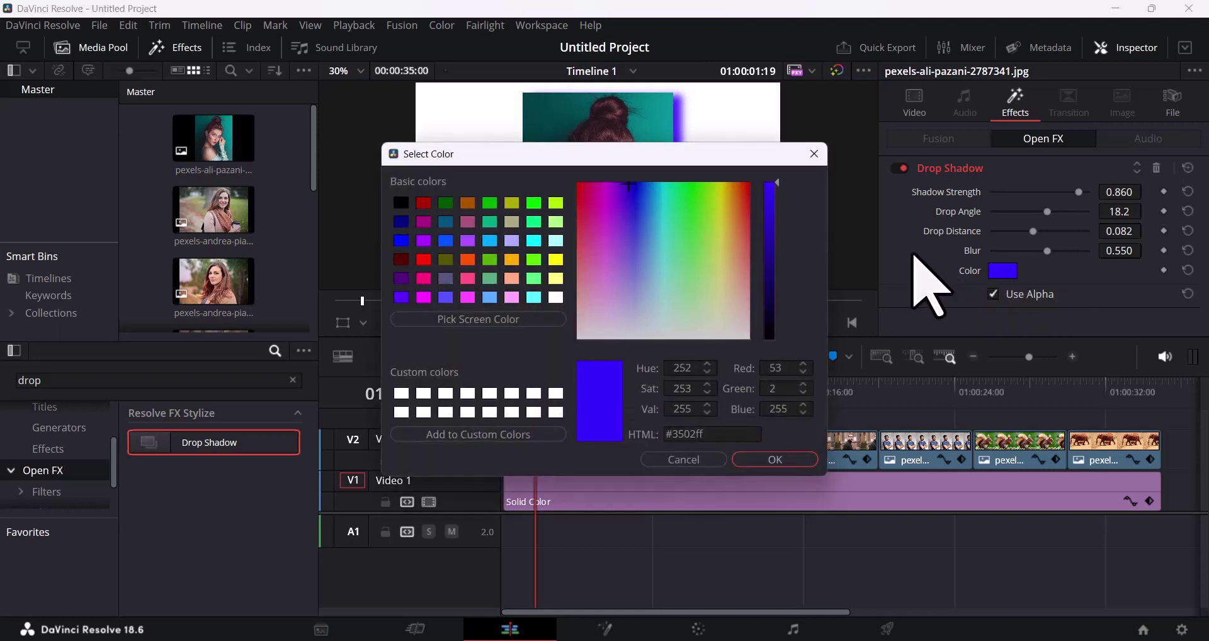
click(401, 202)
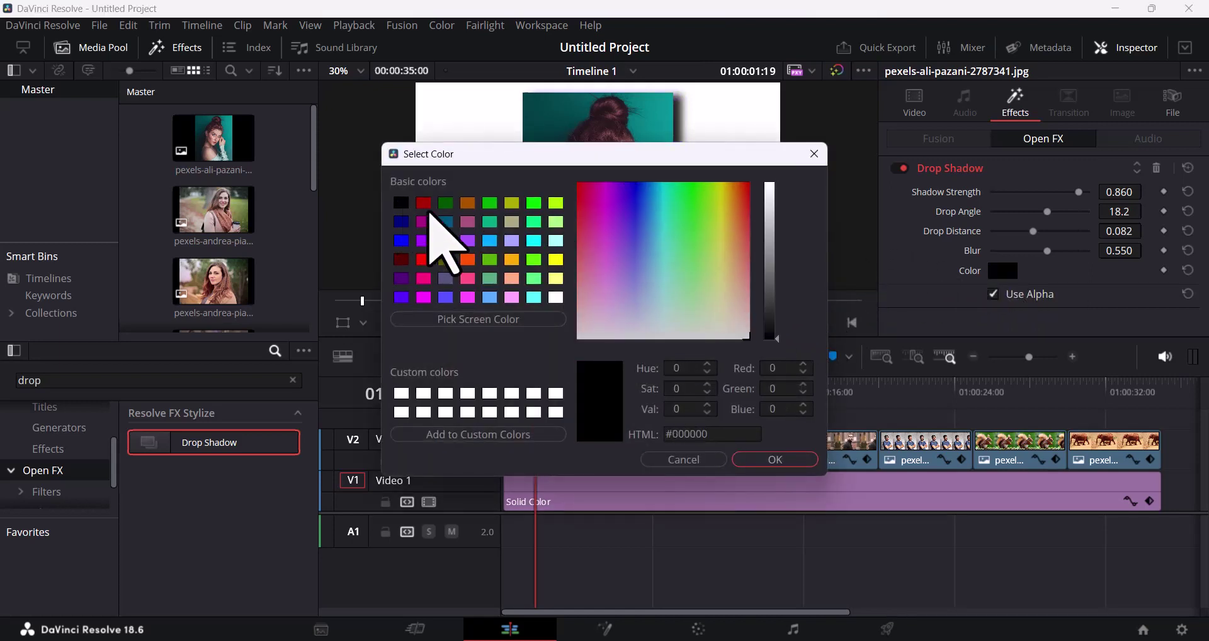
click(777, 460)
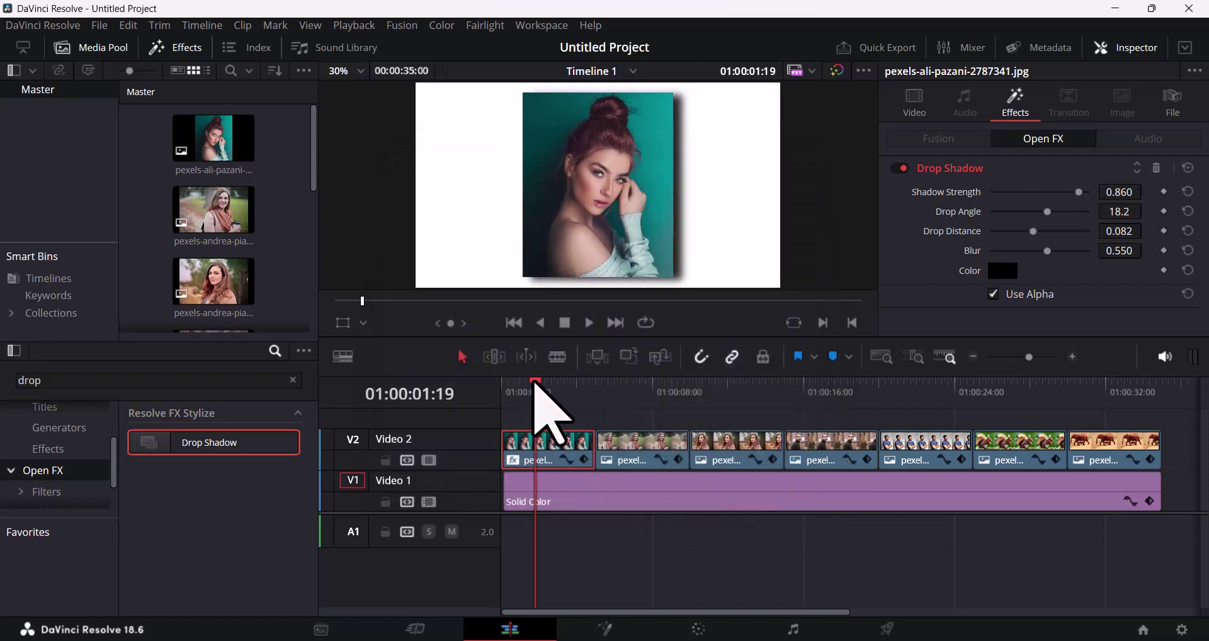
- Drag a selection box across all seven photo clips on V2 and the Solid Color clip on V1
mouse_move(535, 387)
mouse_down()
mouse_move(885, 464)
mouse_move(558, 449)
mouse_up()
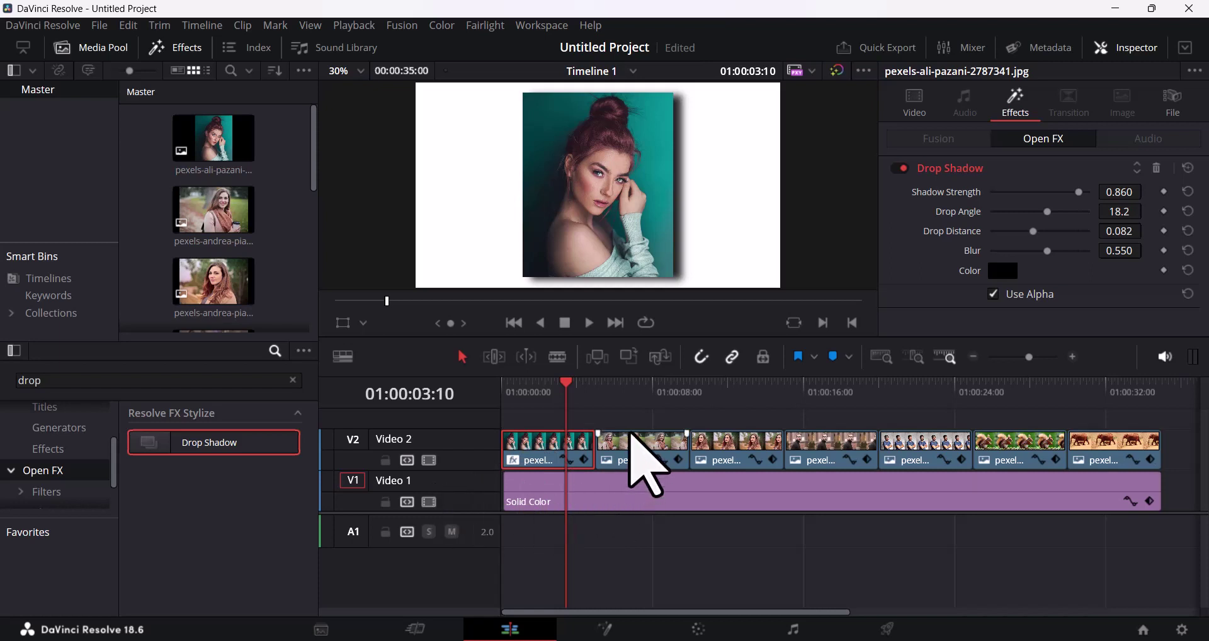
drag(614, 416, 1170, 486)
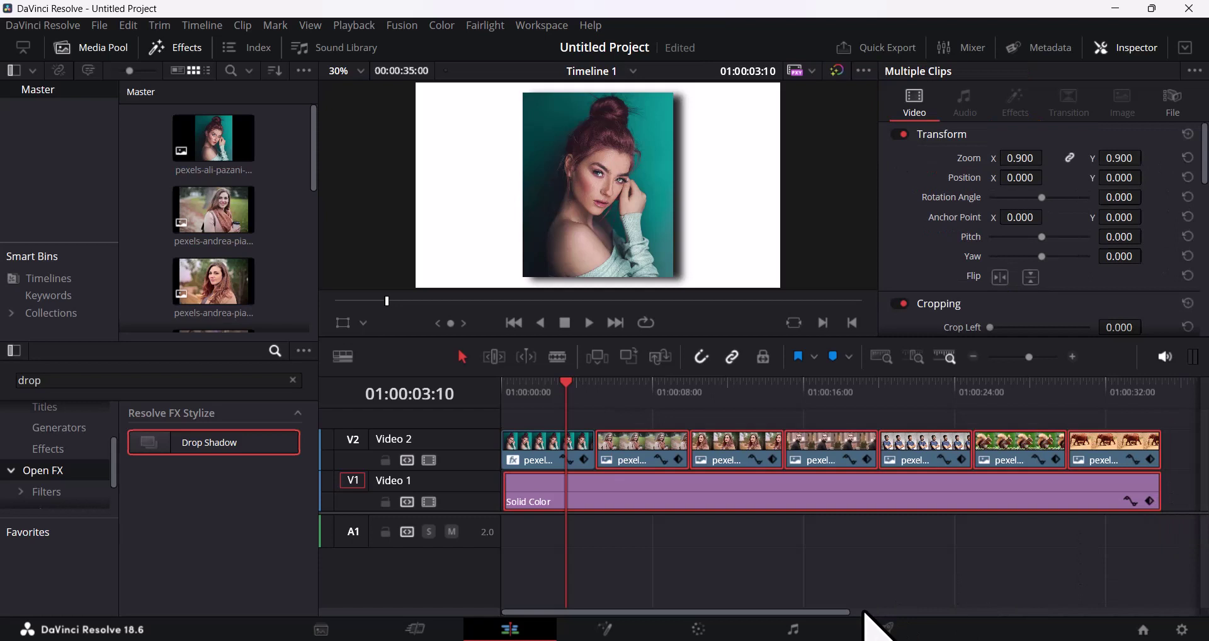
- Use Paste Attributes (Alt+V) with only Plugins ticked to copy the drop shadow onto the other six clips
key(alt+v)
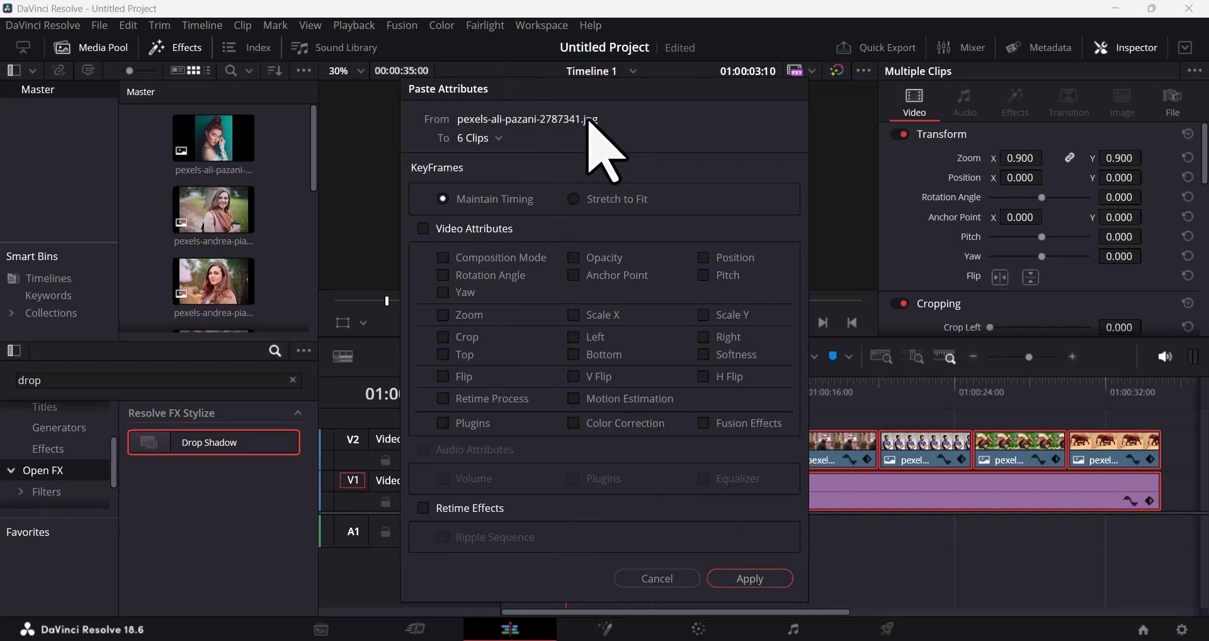
click(498, 137)
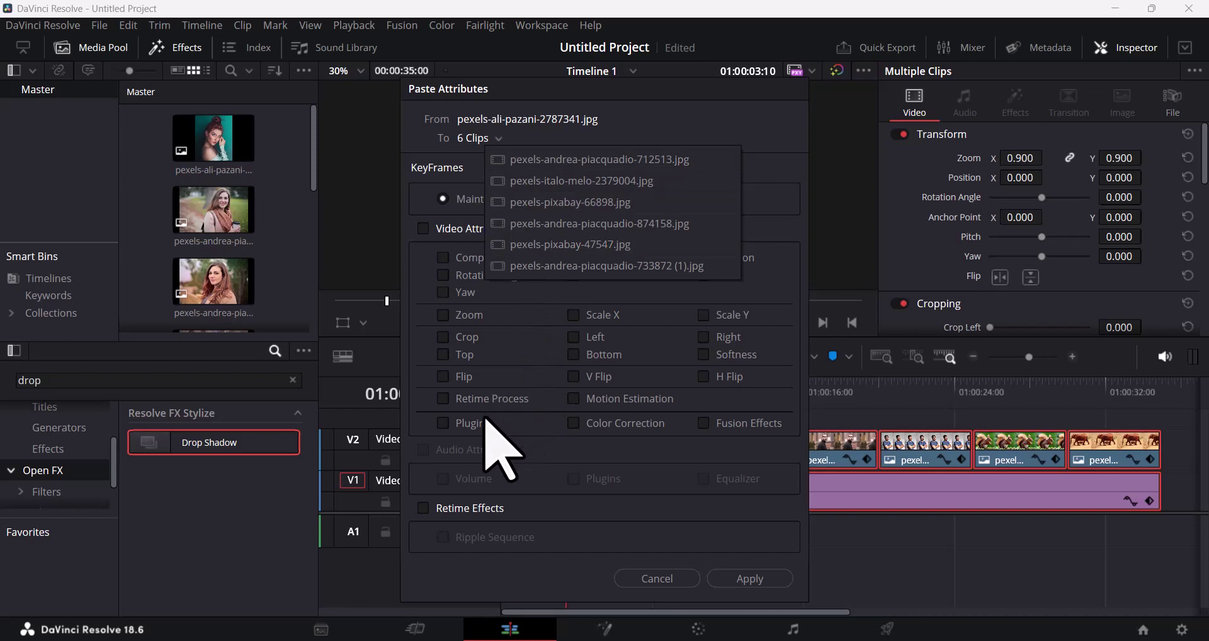
click(457, 422)
click(457, 422)
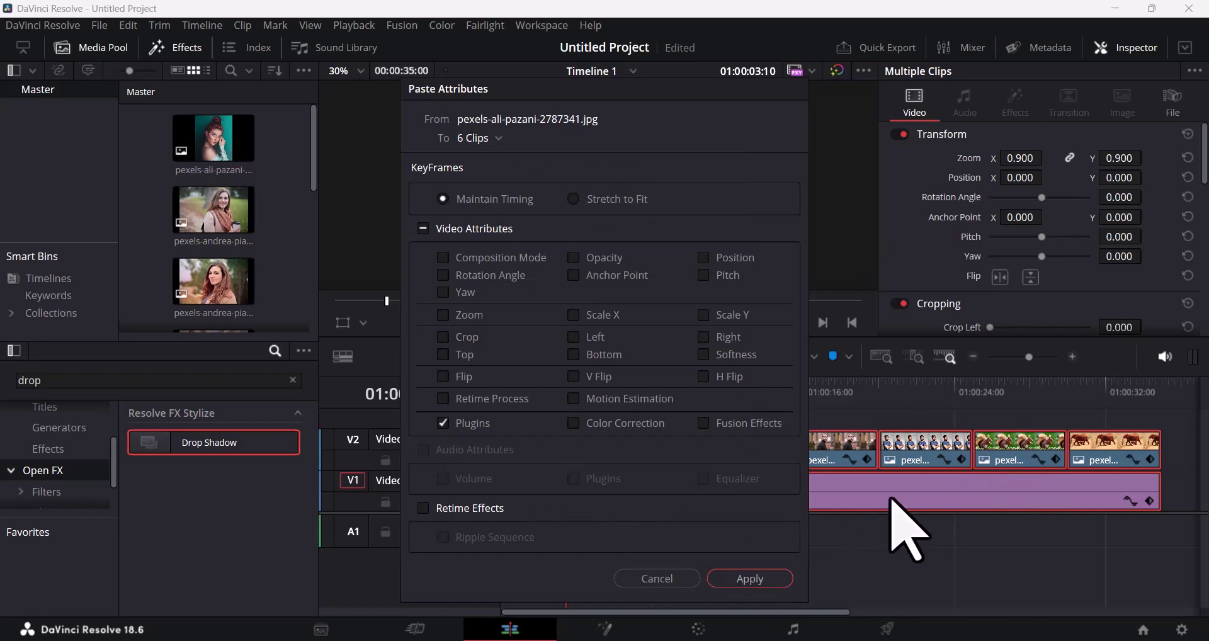
click(743, 579)
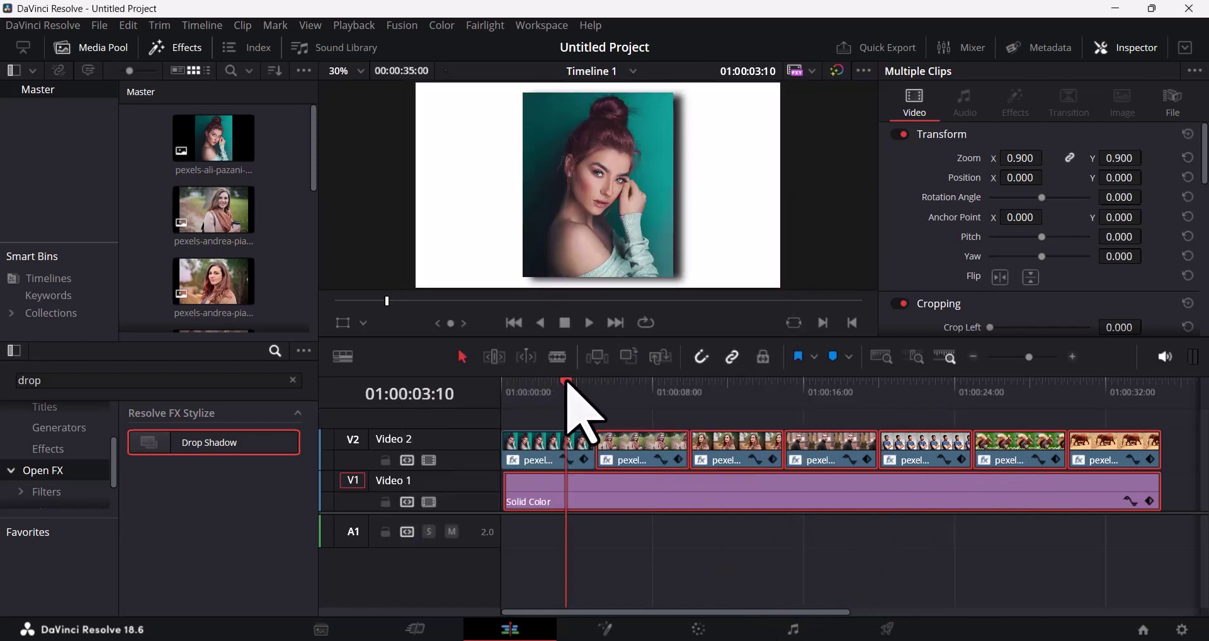
mouse_move(571, 403)
mouse_down()
mouse_move(902, 427)
mouse_move(636, 460)
mouse_up()
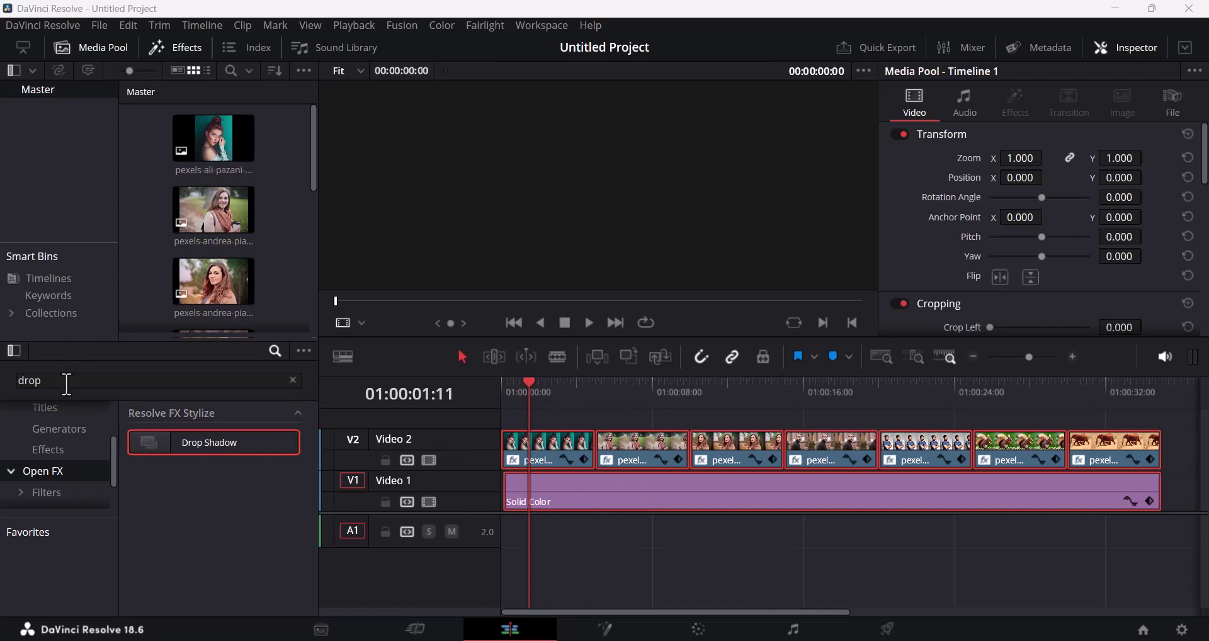
- List all Video Transitions with a cleared search, then close and reopen the Effects library
scroll(62, 431, up, 2)
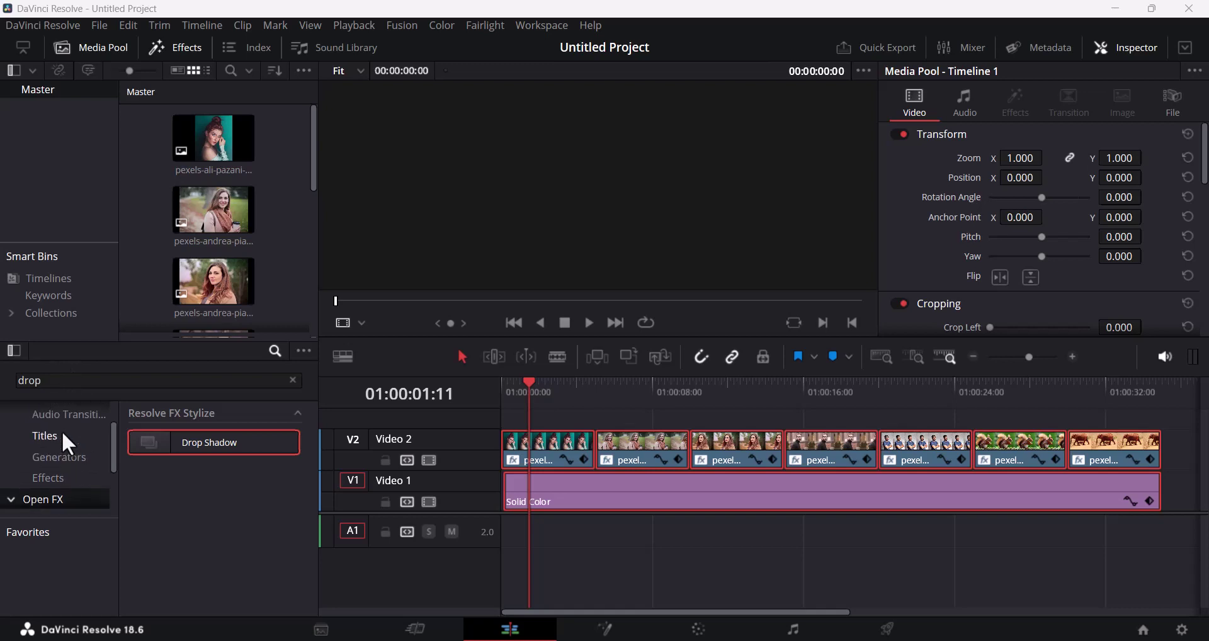
scroll(61, 431, up, 1)
click(58, 421)
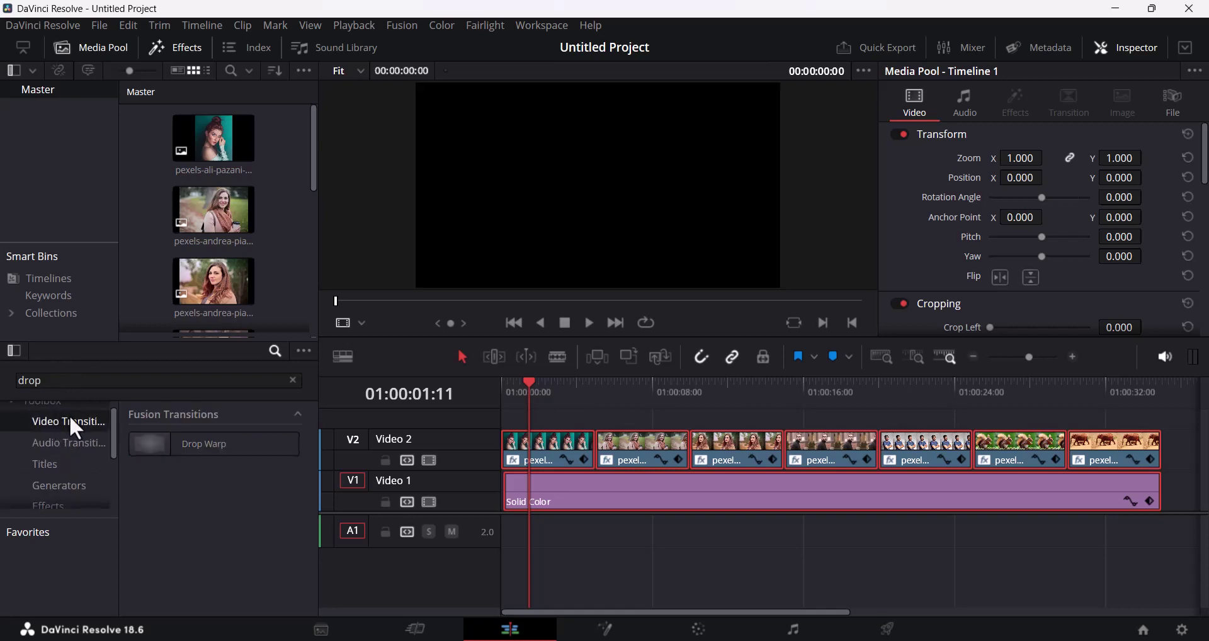
click(292, 379)
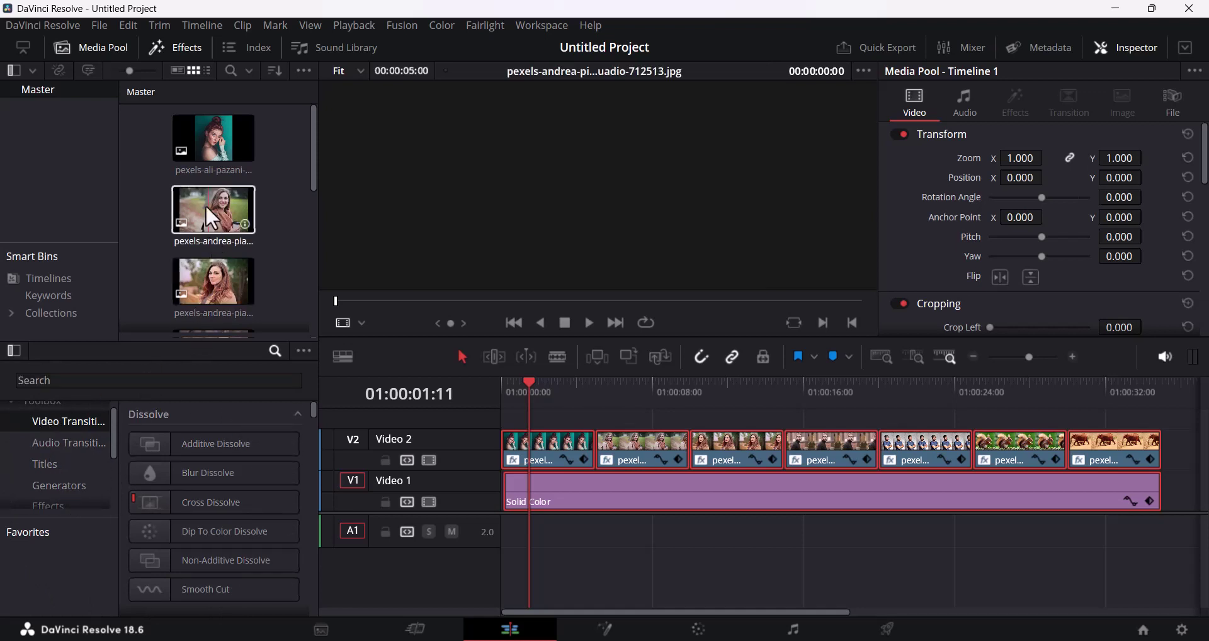
click(180, 46)
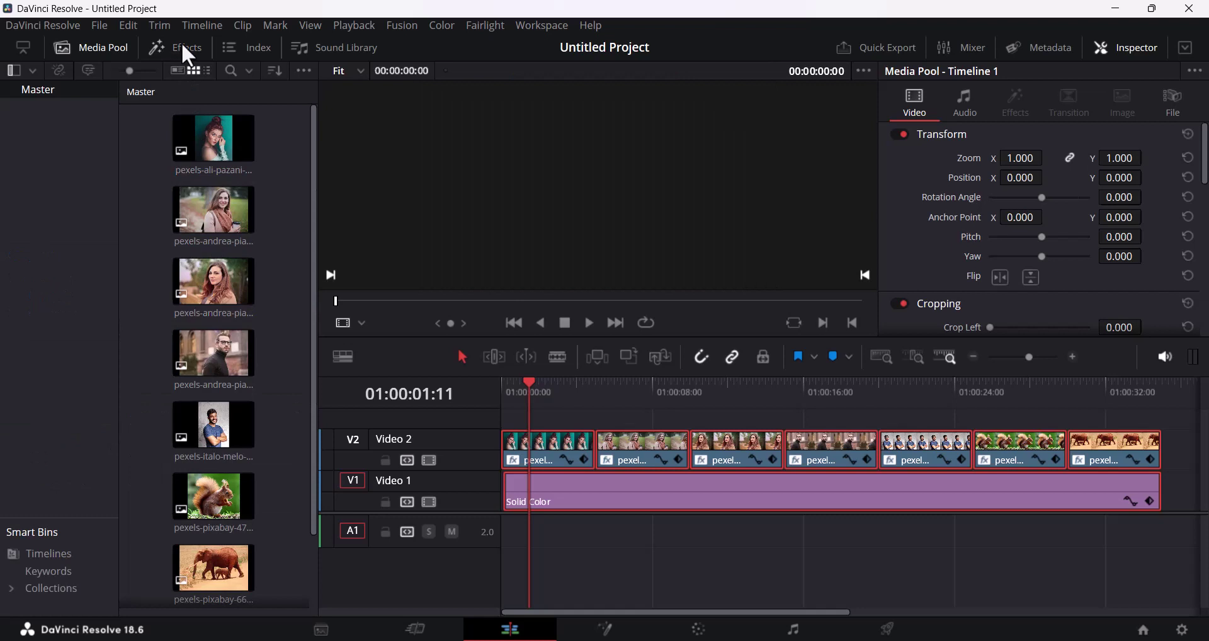
click(184, 47)
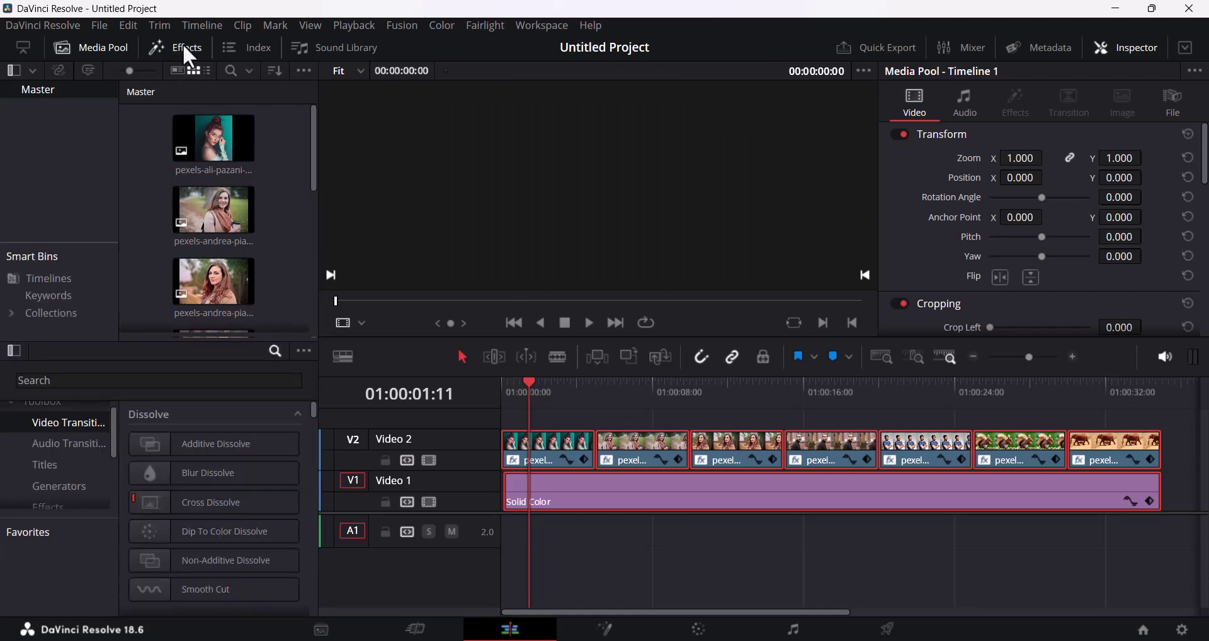